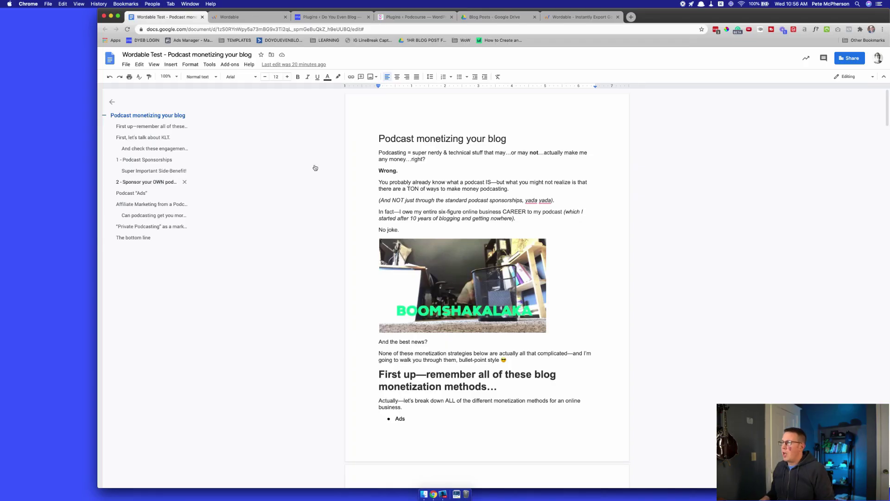
View the post's content block as raw HTML and scroll through the markup
scroll(343, 175, "down", 10)
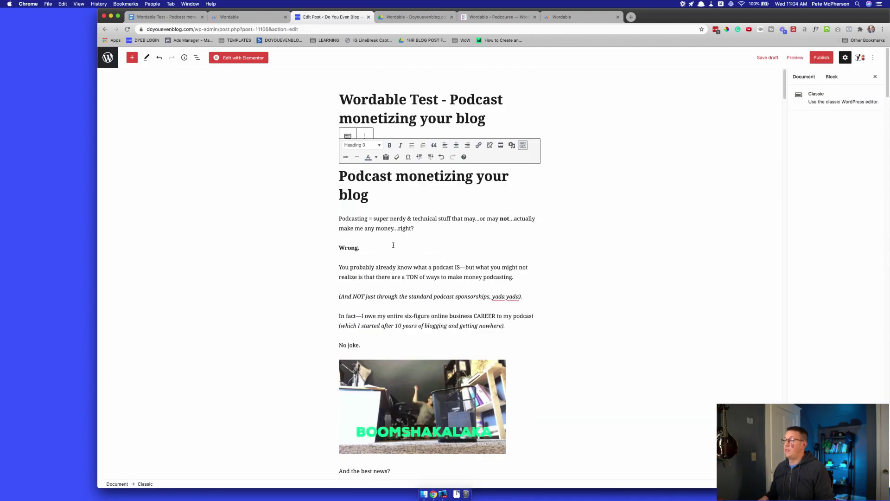
left_click(365, 135)
left_click(393, 227)
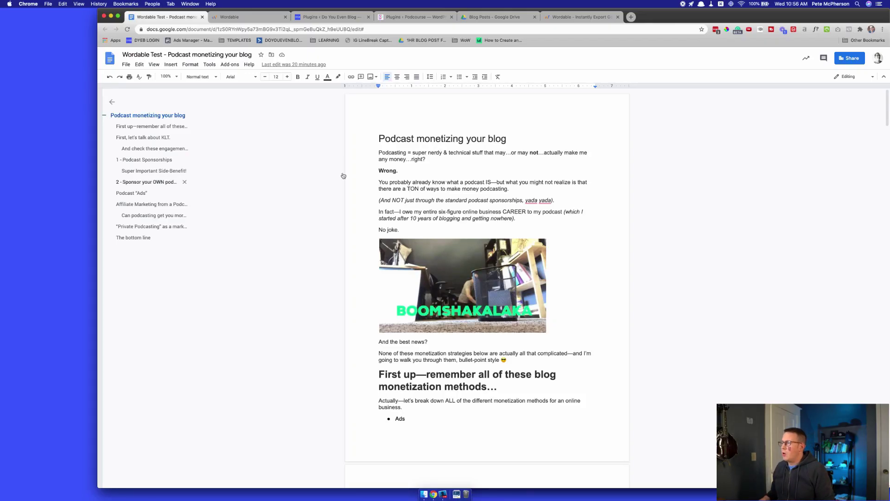
scroll(352, 177, "down", 4)
scroll(371, 181, "up", 4)
scroll(372, 179, "down", 11)
scroll(372, 179, "down", 4)
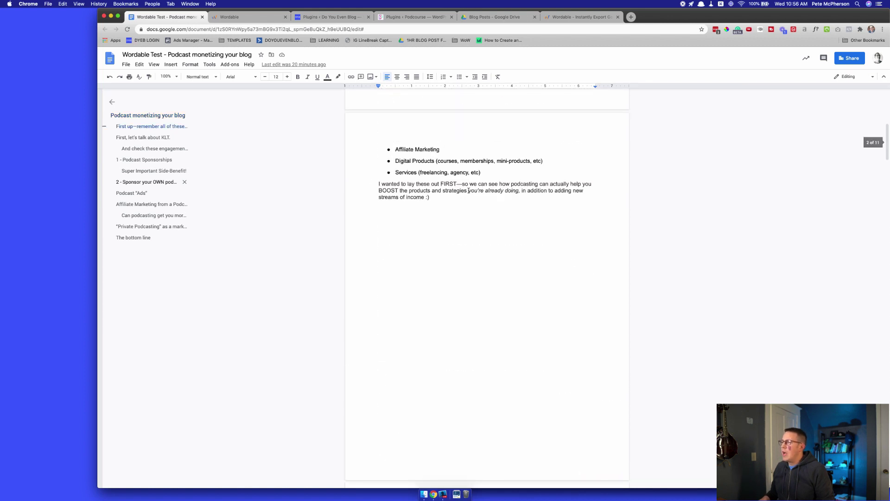
scroll(464, 195, "up", 9)
scroll(426, 232, "down", 20)
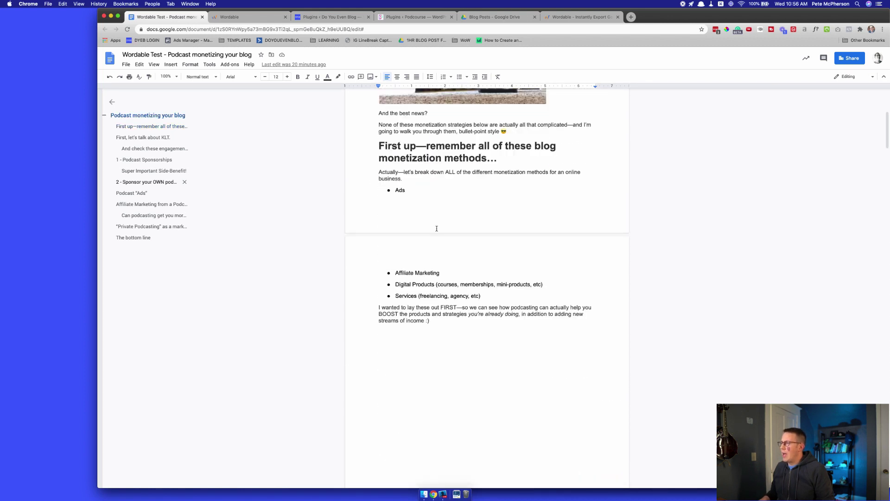
scroll(437, 225, "down", 1)
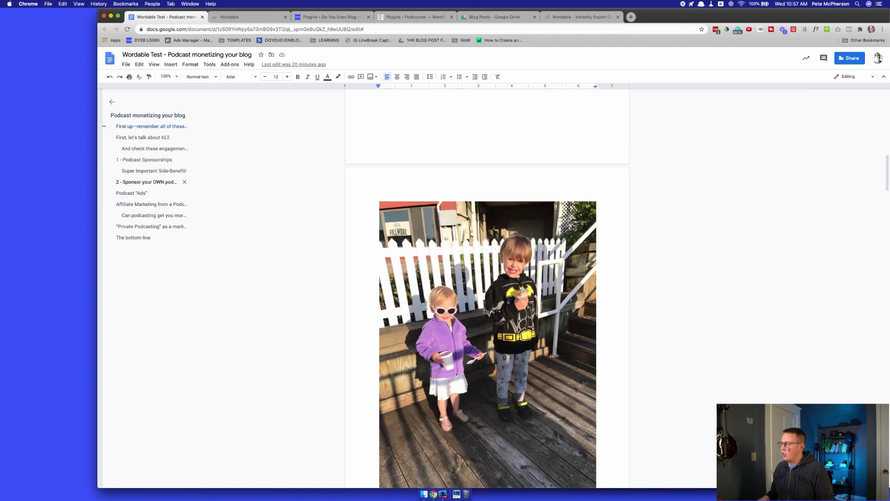
scroll(470, 292, "down", 7)
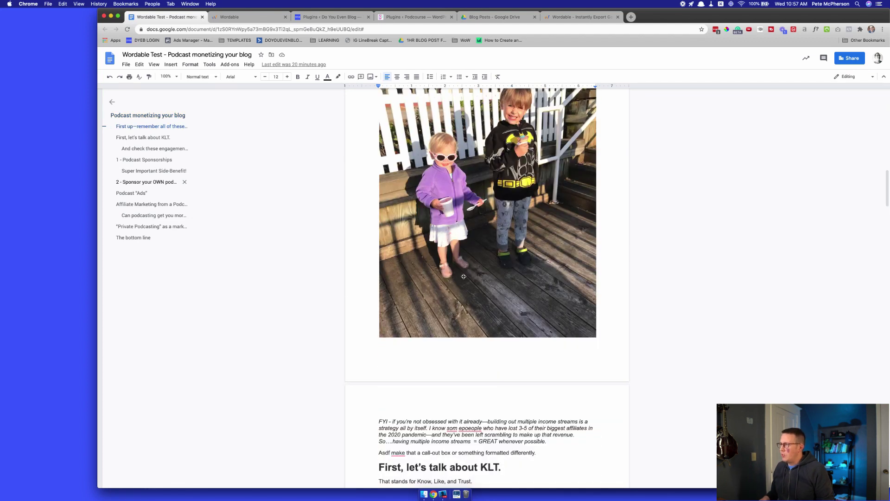
scroll(465, 279, "down", 20)
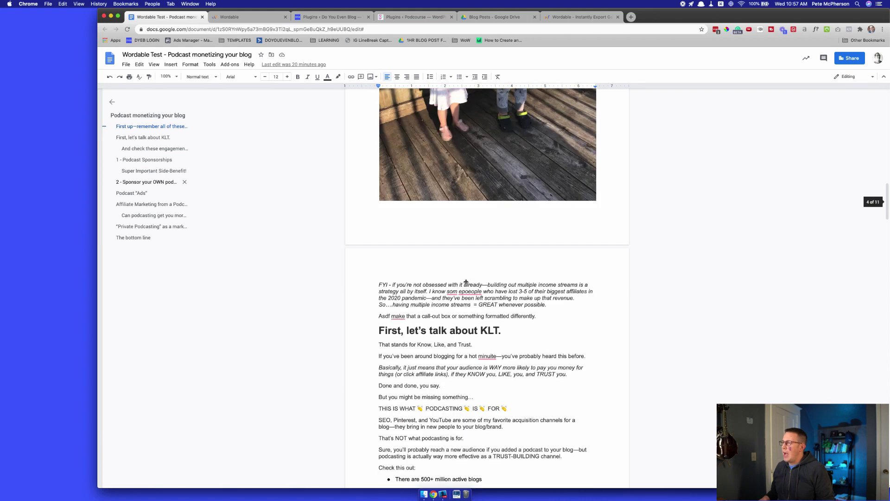
scroll(465, 278, "down", 20)
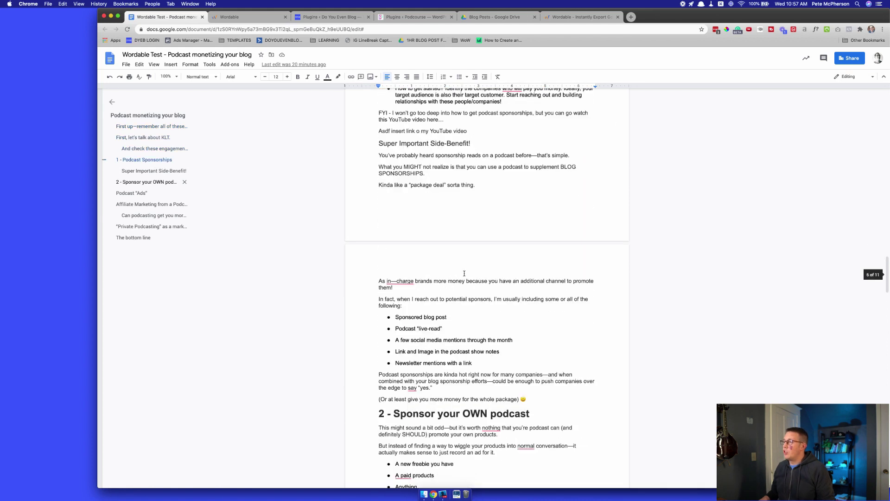
scroll(466, 264, "down", 20)
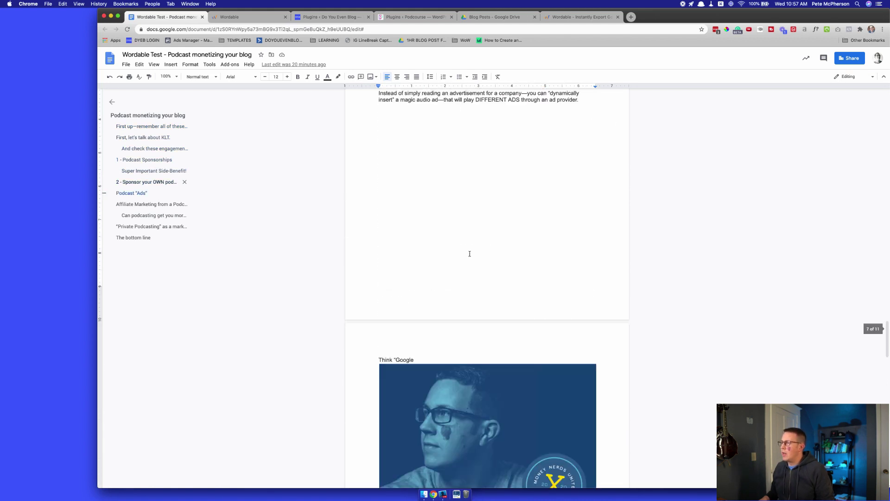
scroll(485, 324, "down", 18)
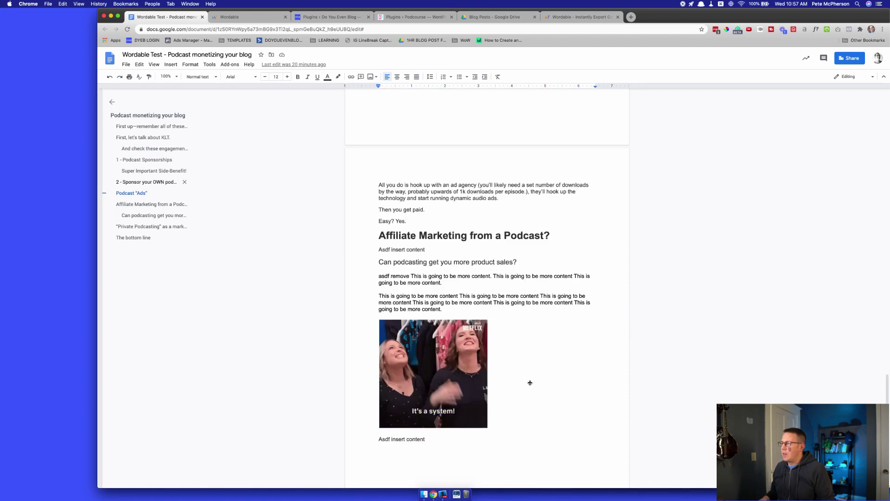
scroll(529, 382, "down", 5)
scroll(529, 382, "up", 10)
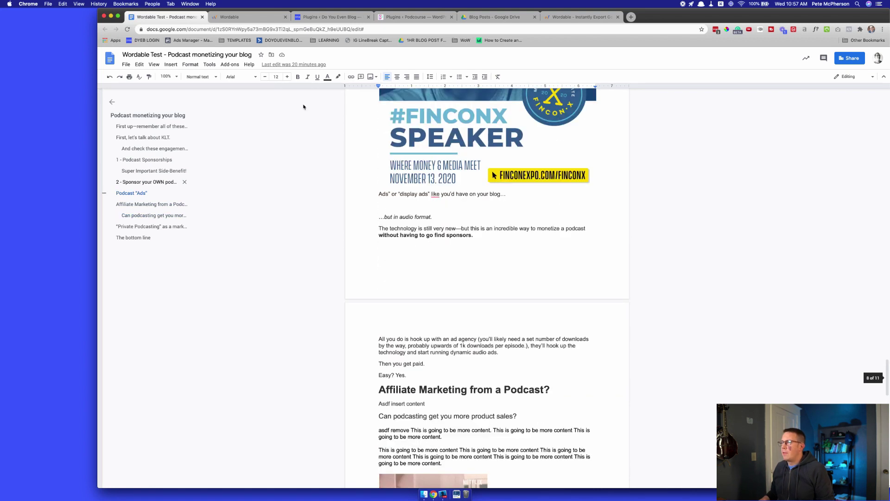
left_click(255, 18)
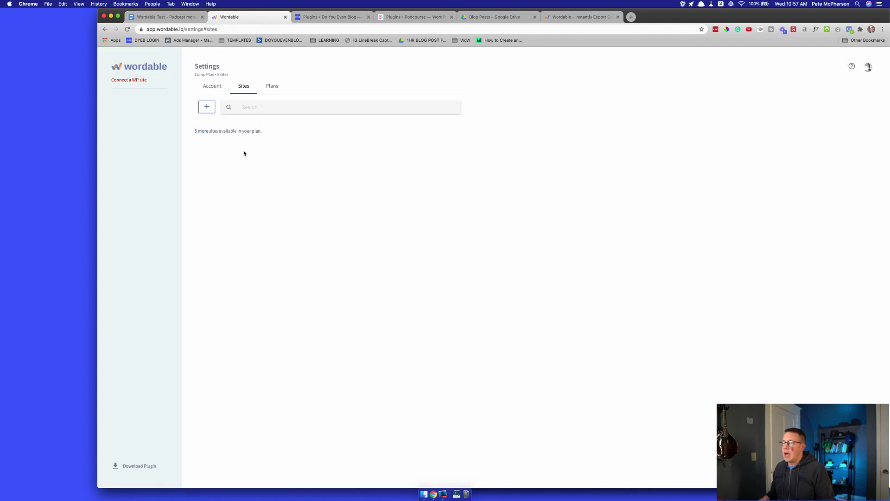
left_click(127, 471)
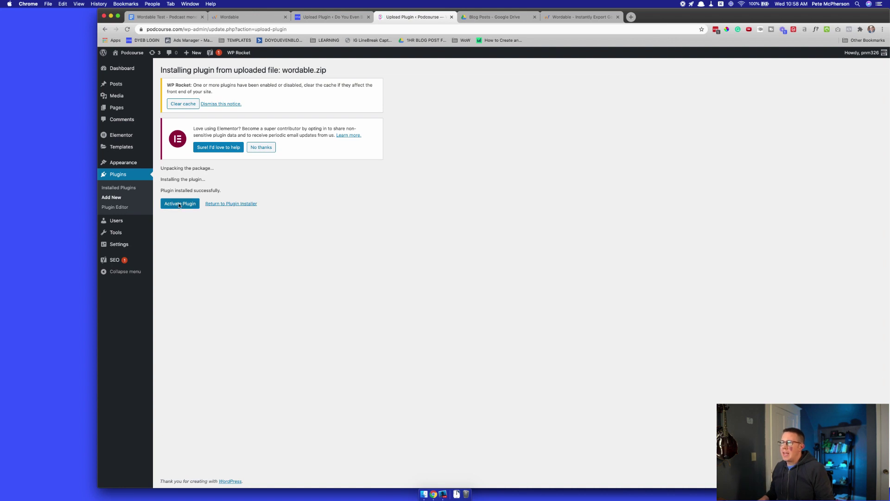
Activate the Wordable plugin on Podcourse, then connect the site to Wordable from the plugin settings
left_click(179, 204)
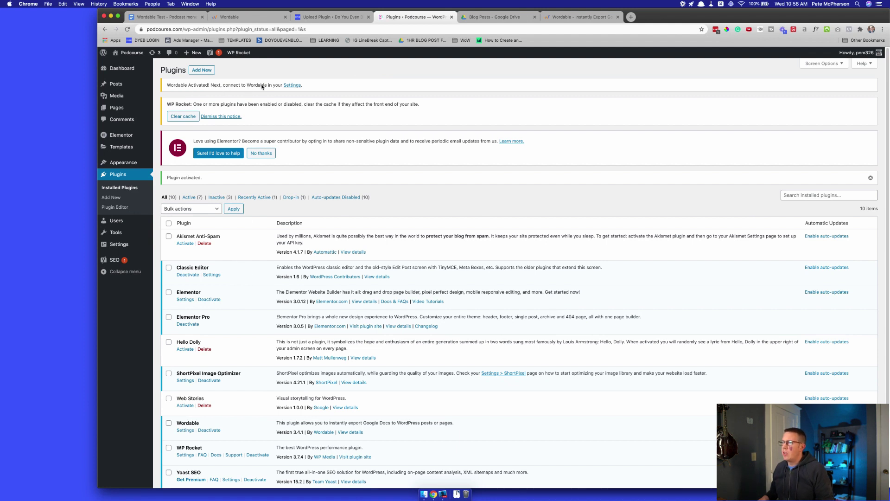
left_click(288, 87)
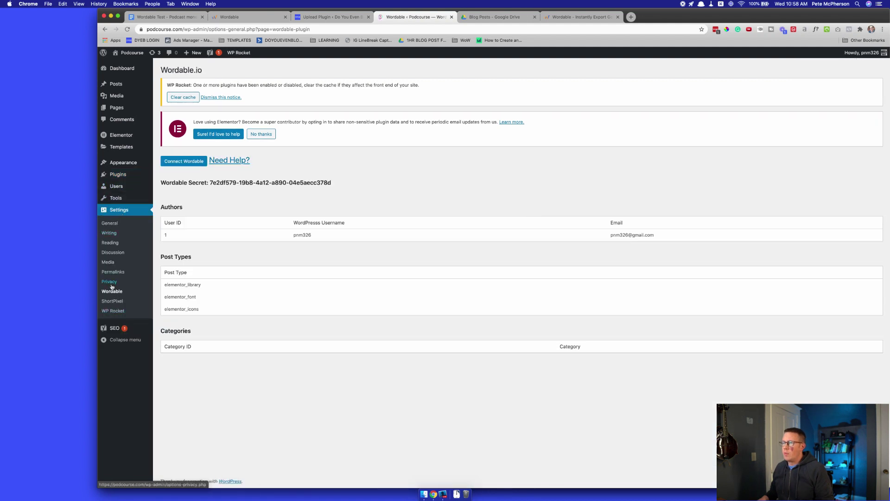
left_click(178, 163)
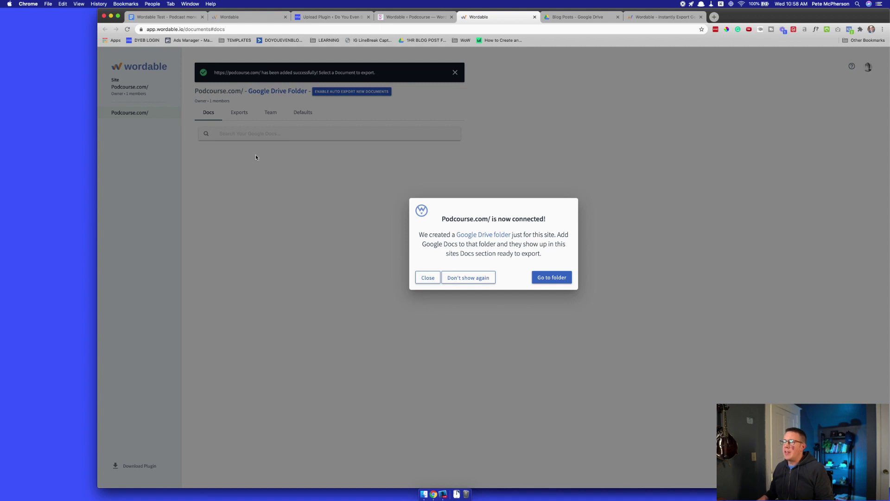
Check Wordable's sites settings and return to the Podcourse.com connected confirmation
left_click(249, 18)
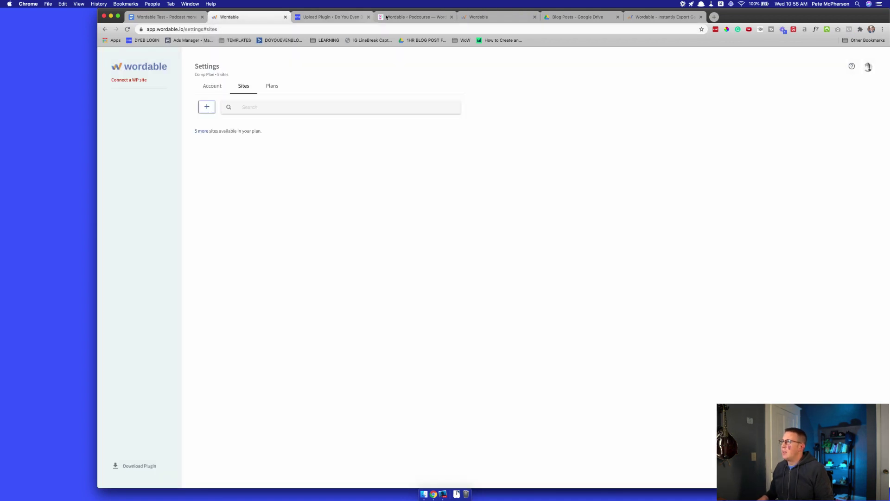
left_click(482, 16)
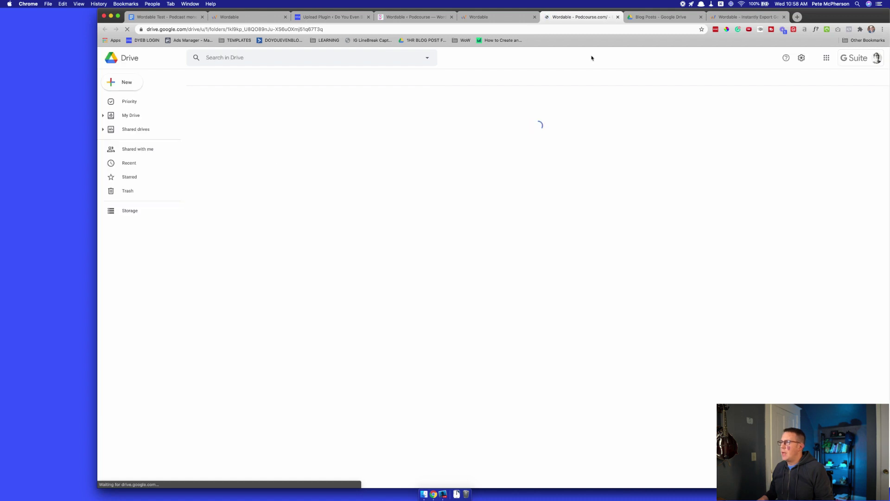
Activate Wordable on Do You Even Blog, open its new Drive folder, then head back to Wordable
left_click(331, 16)
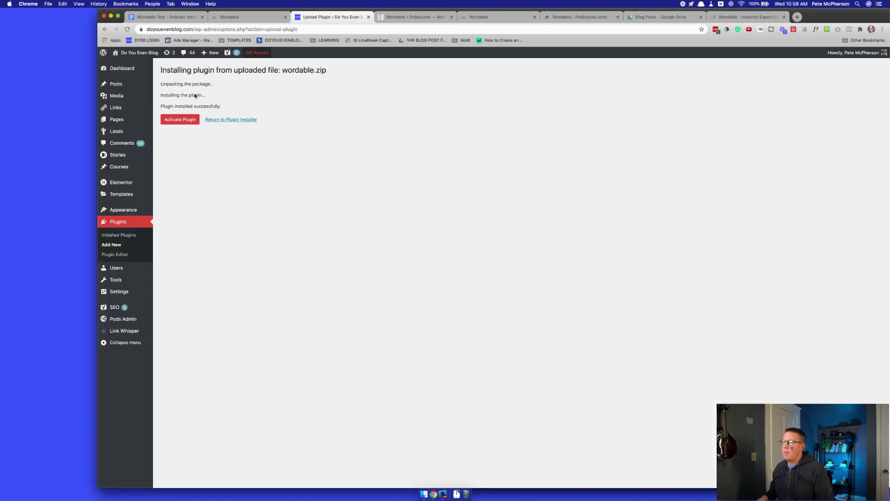
left_click(177, 120)
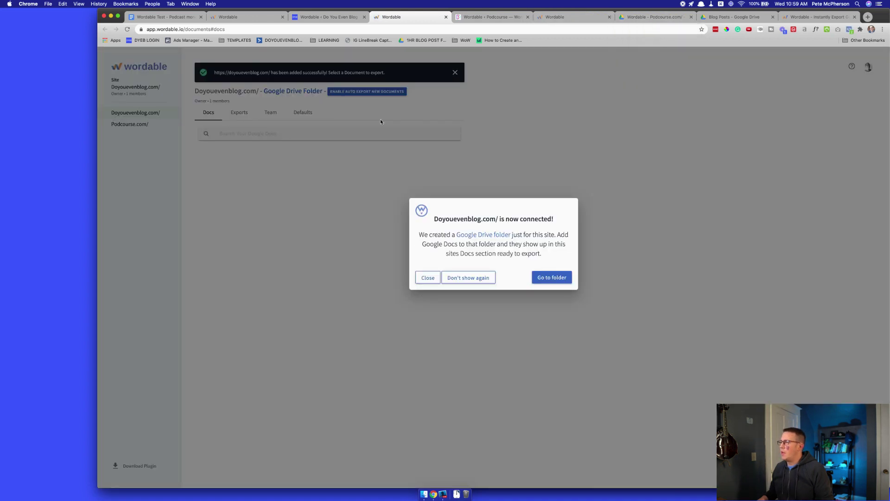
left_click(551, 278)
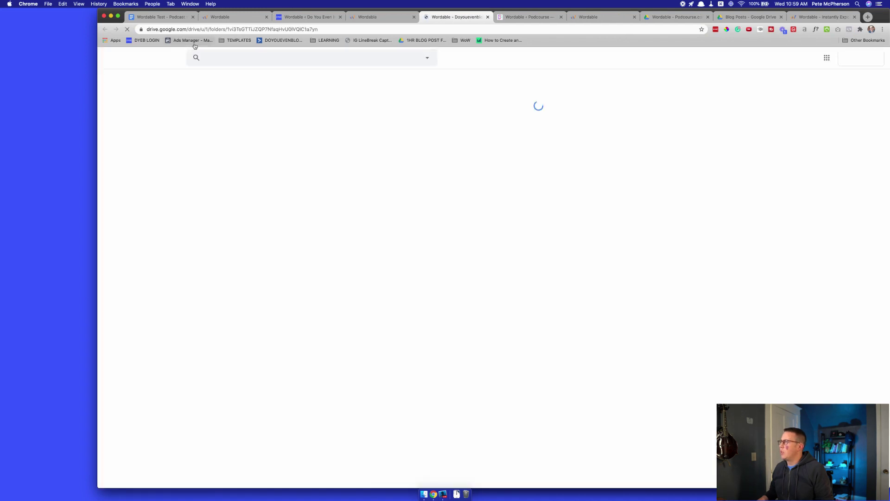
left_click(655, 17)
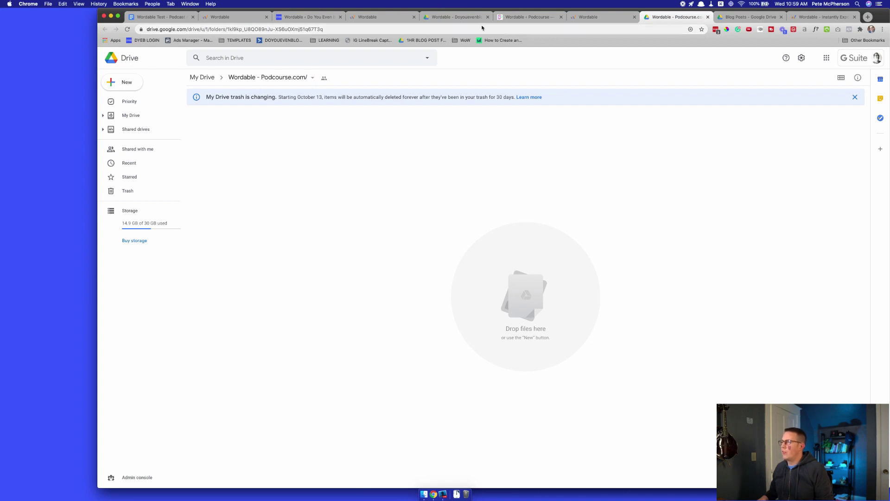
left_click(527, 16)
Search the Doyouevenblog.com docs list for 'wordable test'
left_click(588, 16)
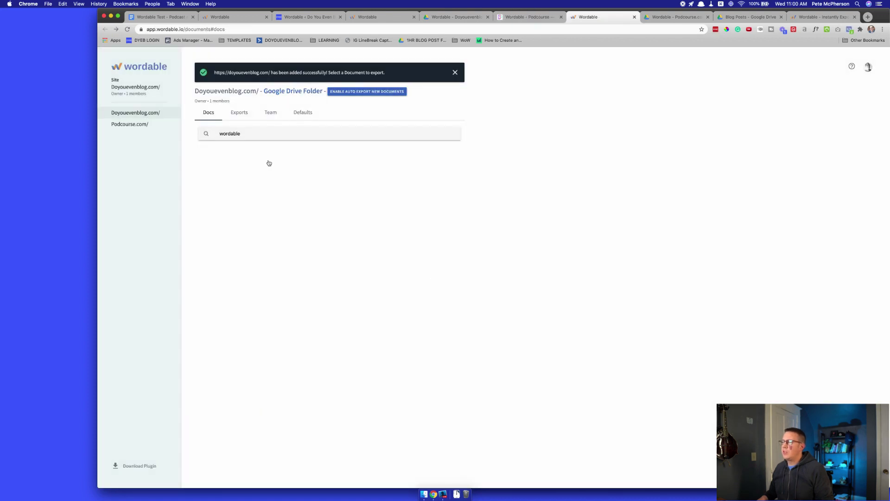
double_click(236, 133)
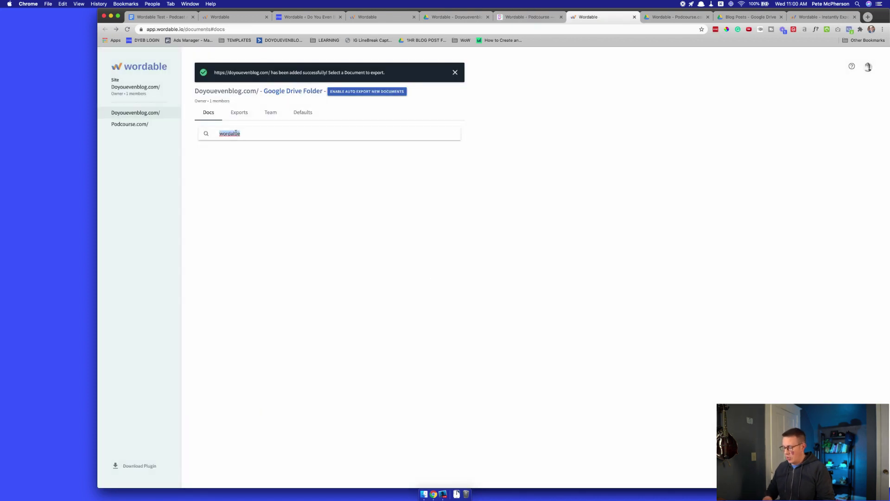
type("wordable test")
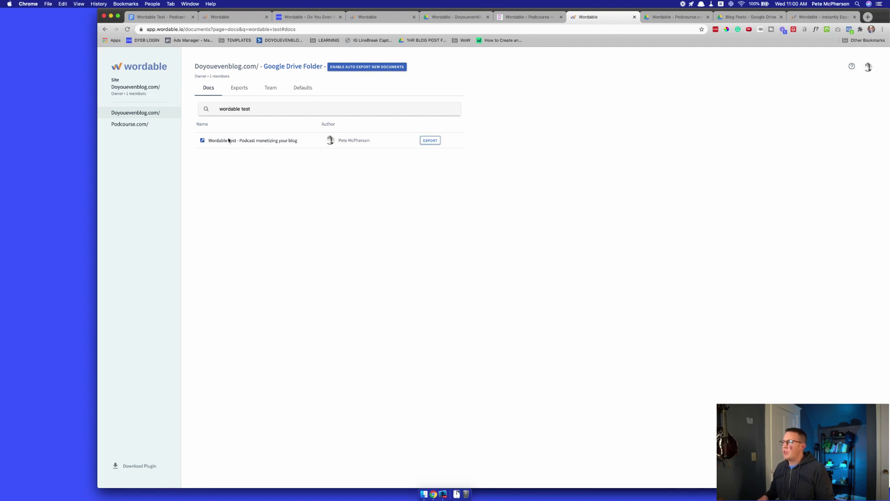
Start exporting Wordable Test with the post author chosen, status Draft, and content type Post
left_click(427, 141)
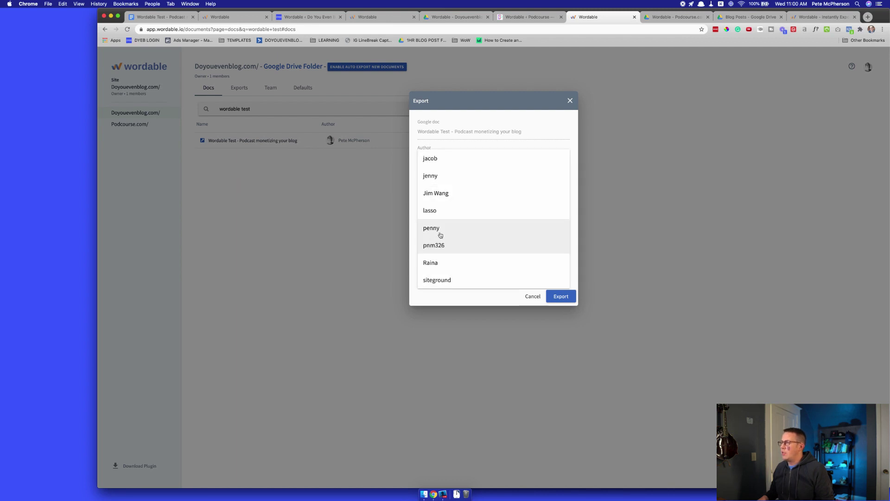
left_click(441, 245)
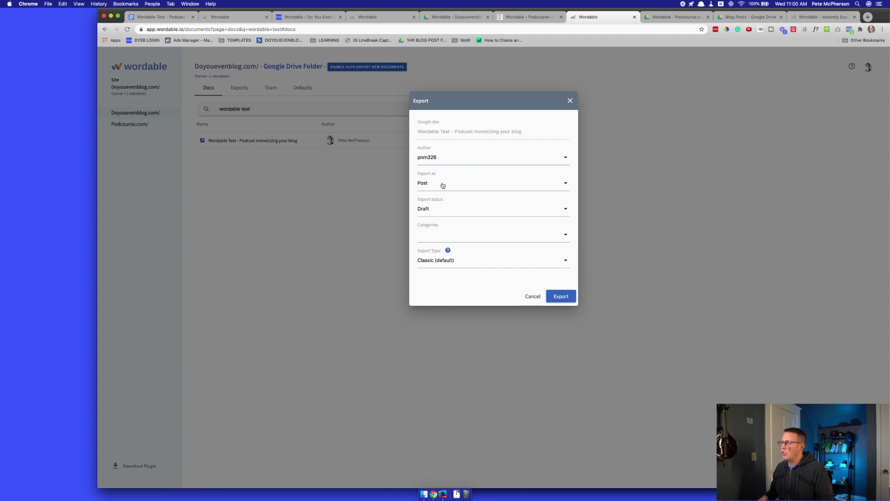
left_click(441, 212)
left_click(443, 209)
left_click(442, 186)
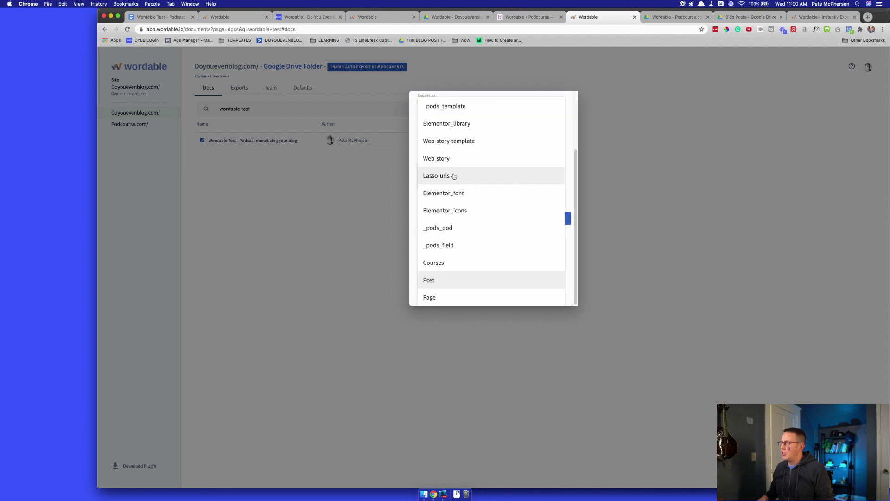
left_click(431, 280)
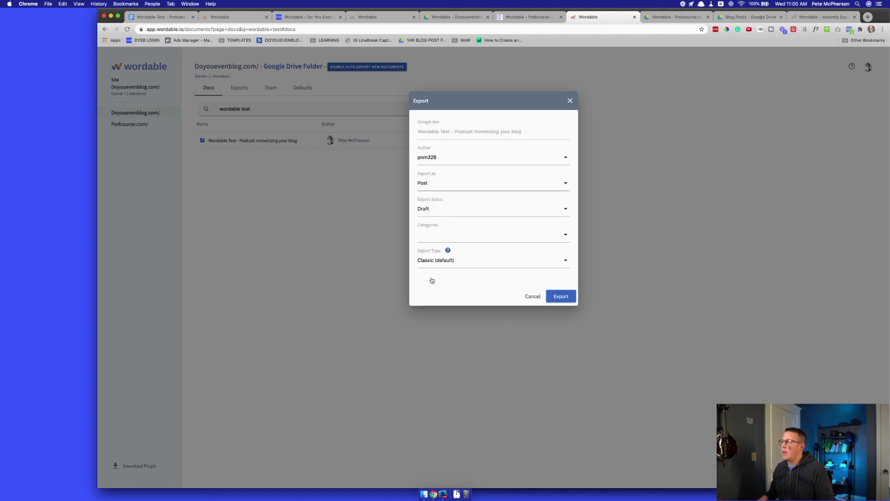
File it under SEO and Podcasting Tutorials, keep Classic export type, and export
left_click(469, 242)
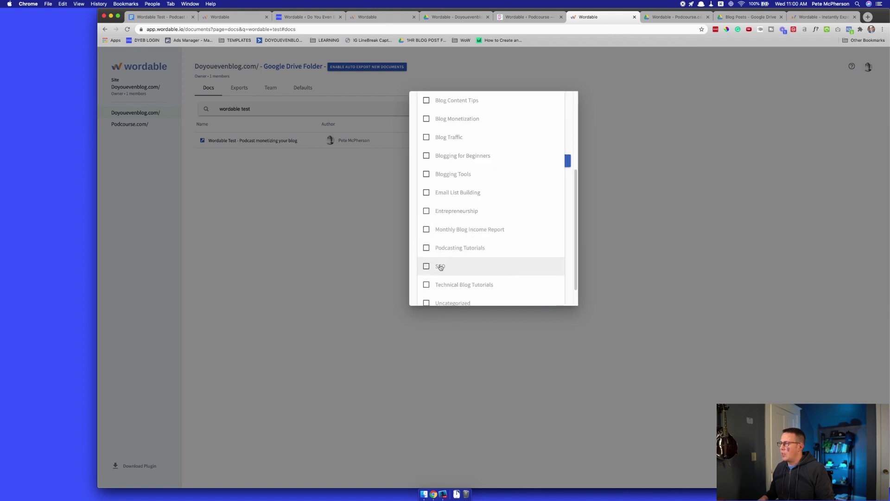
left_click(426, 267)
left_click(427, 249)
scroll(513, 225, "down", 1)
scroll(513, 224, "up", 5)
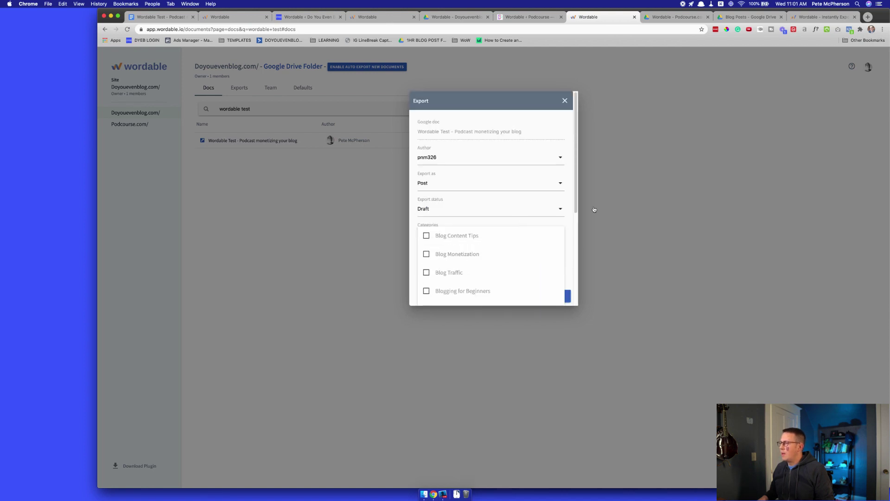
left_click(554, 220)
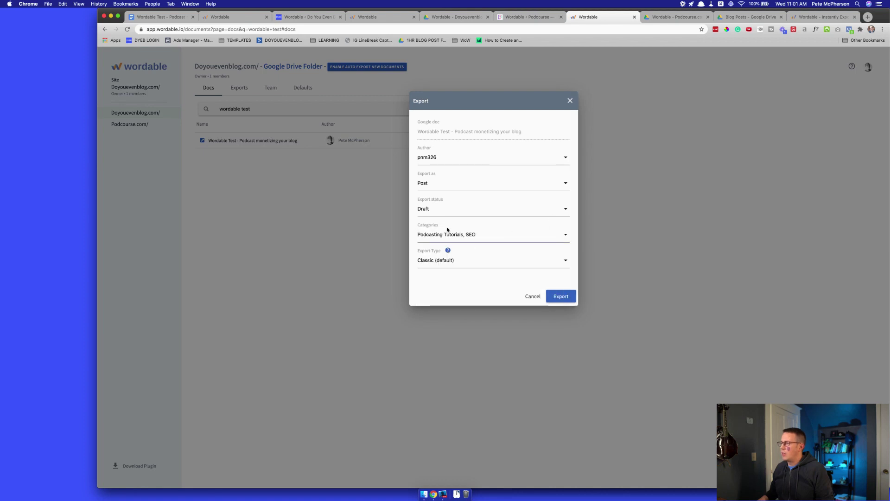
left_click(431, 262)
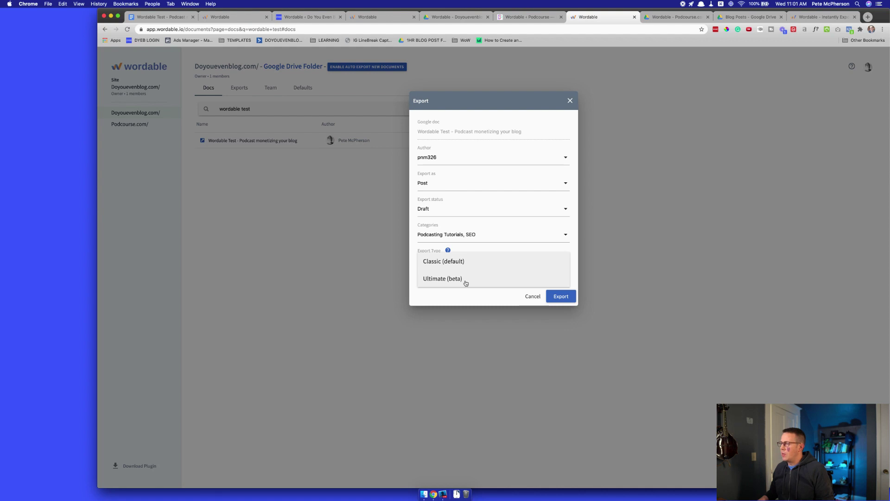
left_click(463, 263)
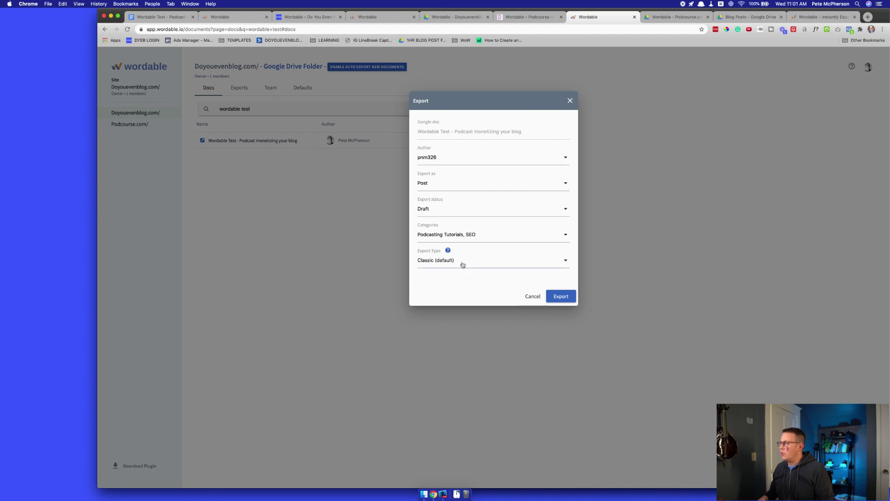
left_click(563, 296)
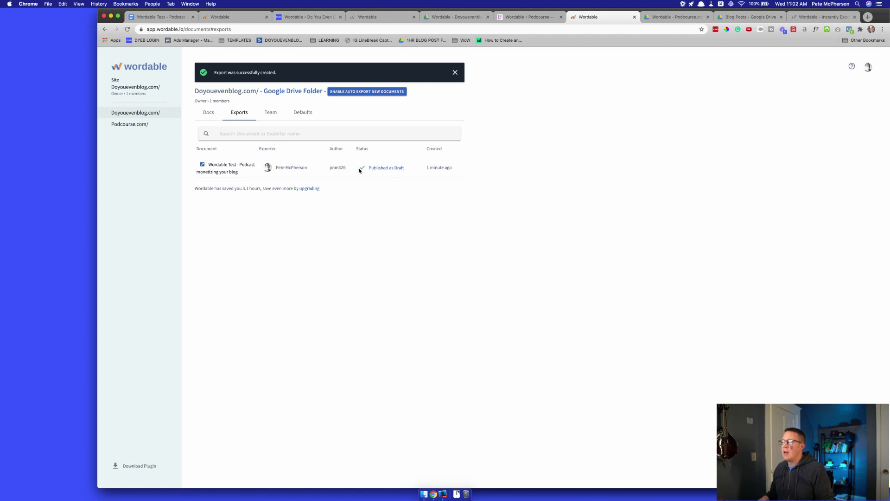
Switch to the Podcourse.com site in Wordable's sidebar
left_click(127, 124)
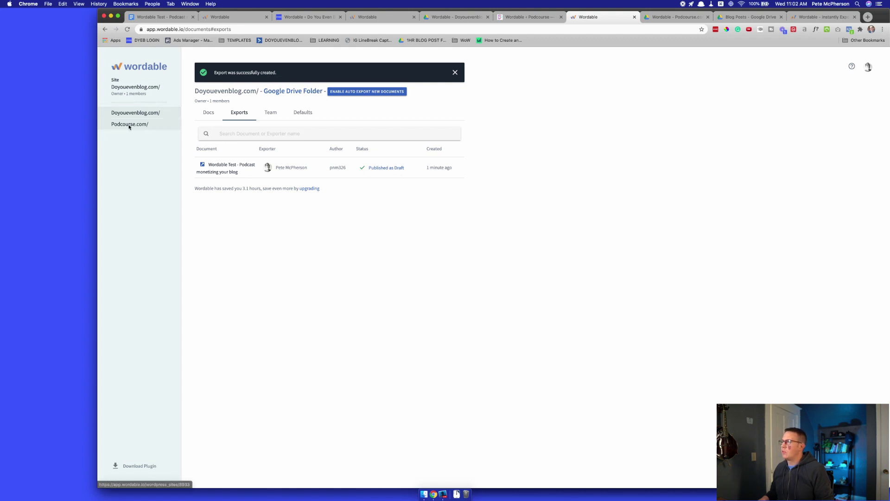
Close the blank tab, dismiss the connected notice, and search the docs for 'wordable test'
left_click(414, 17)
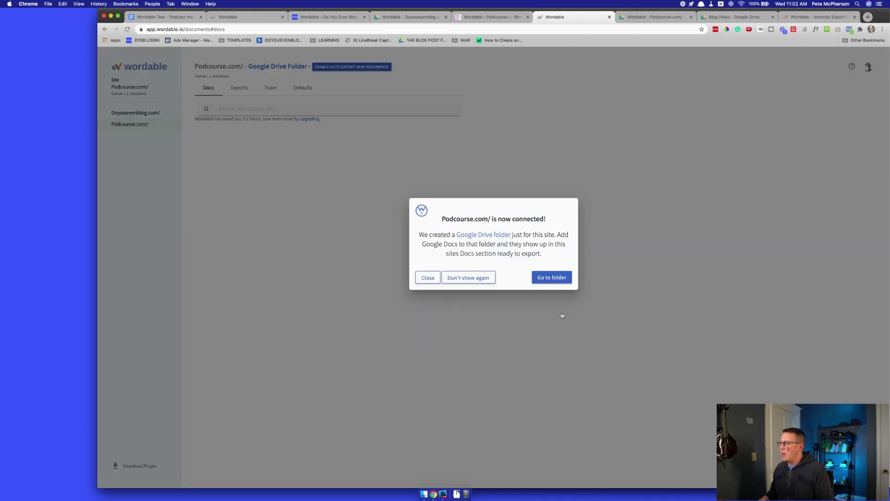
left_click(446, 277)
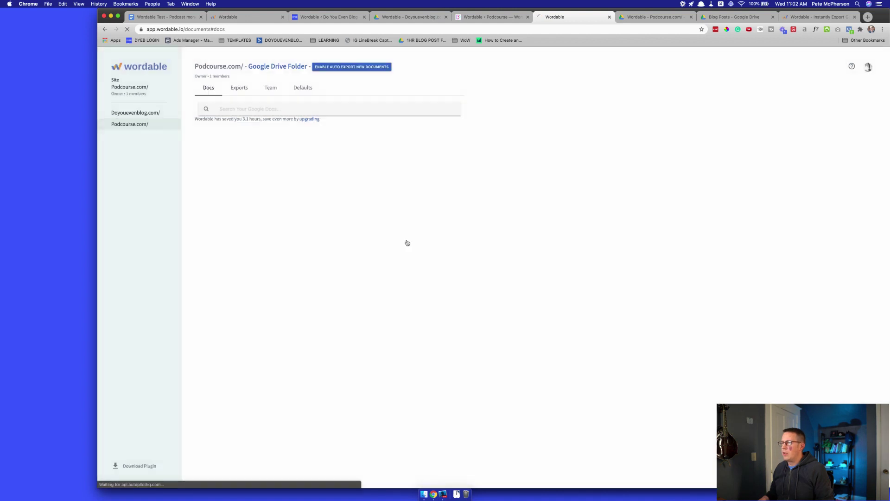
left_click(238, 111)
type("w")
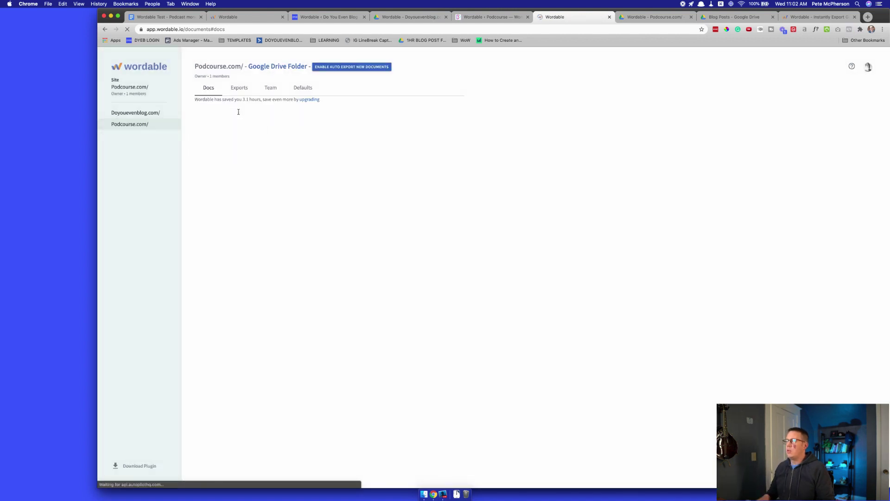
left_click(245, 111)
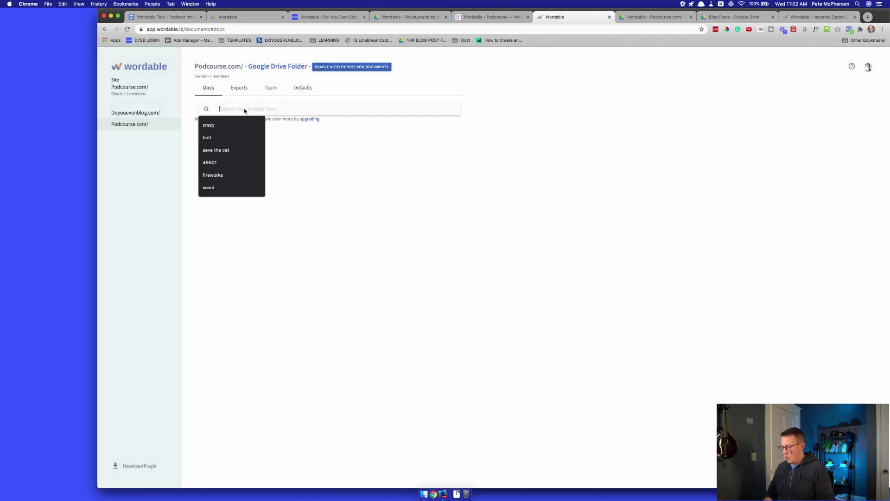
type("wordable test")
key("Return")
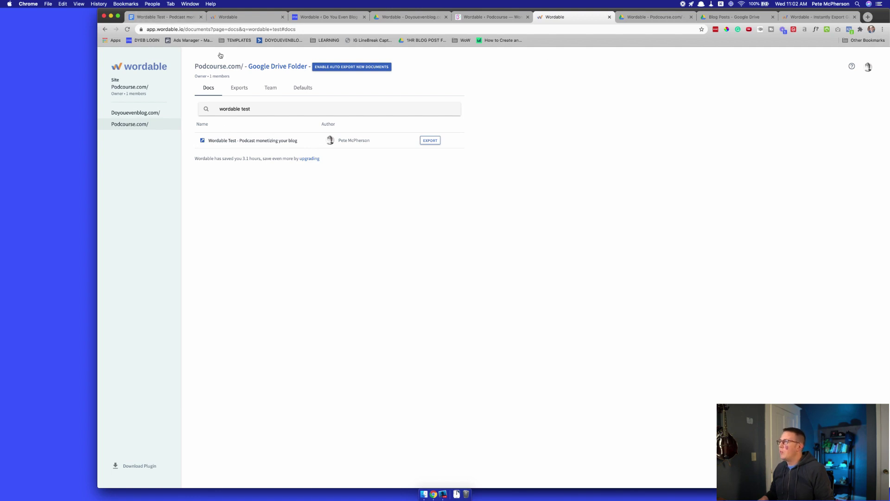
Look over the Podcourse.com and Blog Posts Drive folders
left_click(652, 17)
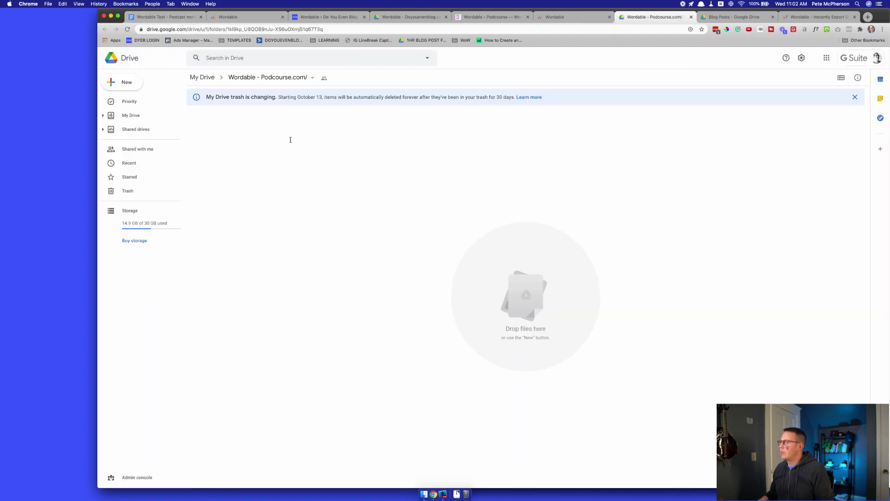
left_click(727, 17)
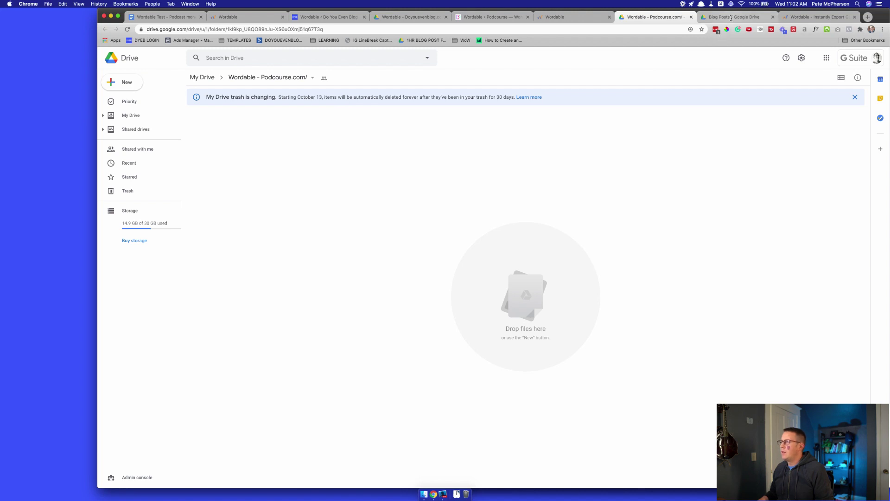
left_click(666, 17)
Export Wordable Test from the docs list to Podcourse.com with Classic export type as a draft
key("super+w")
left_click(558, 17)
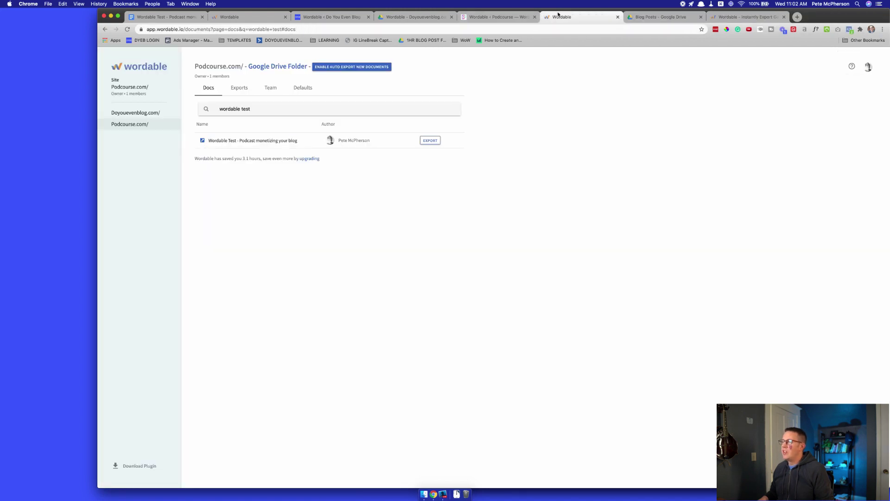
left_click(430, 140)
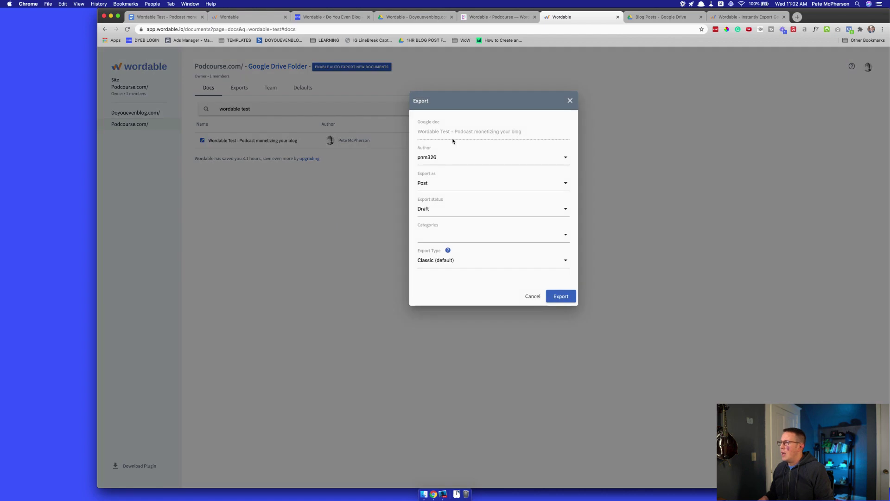
left_click(445, 260)
left_click(445, 260)
left_click(464, 239)
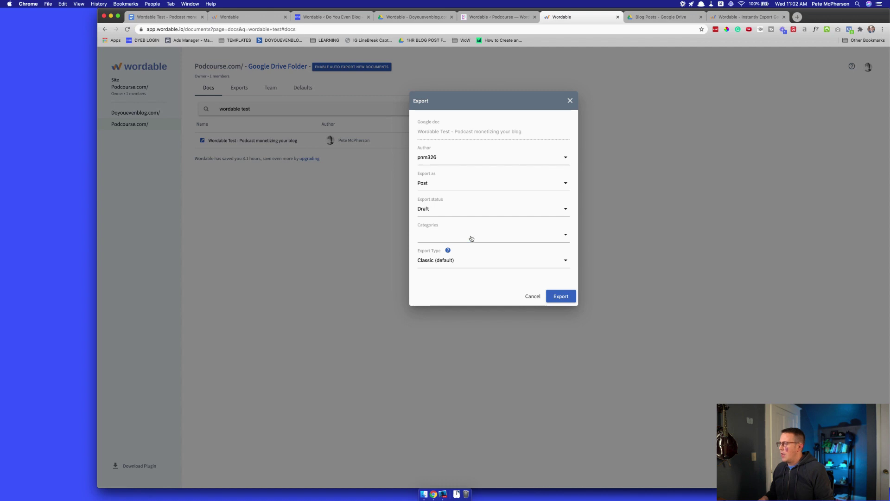
left_click(561, 296)
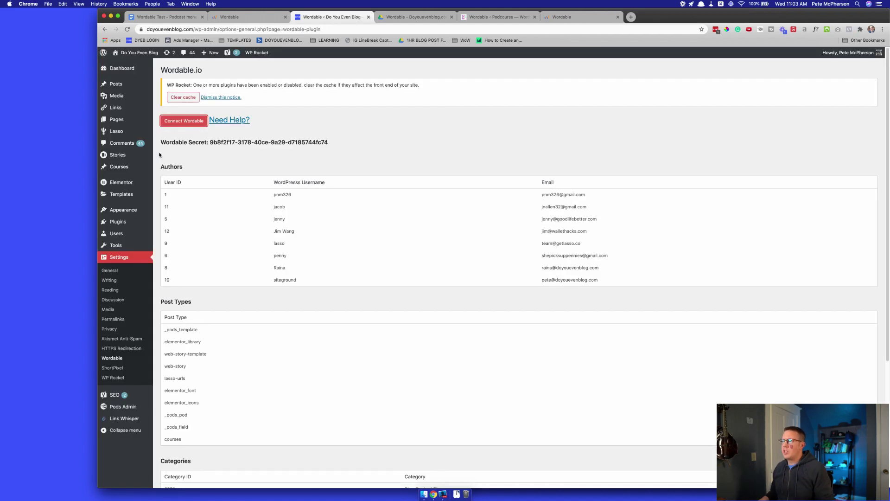
Open Posts and edit the 'Wordable Test – Podcast monetizing your blog' draft
left_click(116, 86)
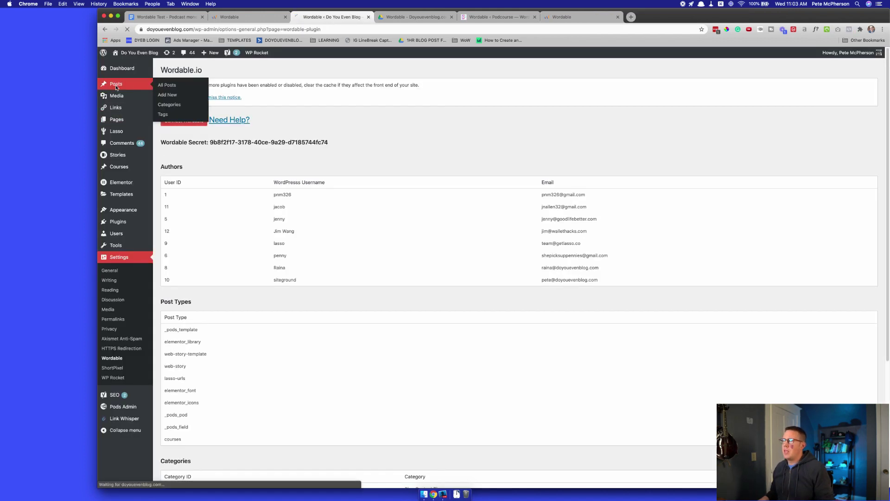
mouse_move(151, 92)
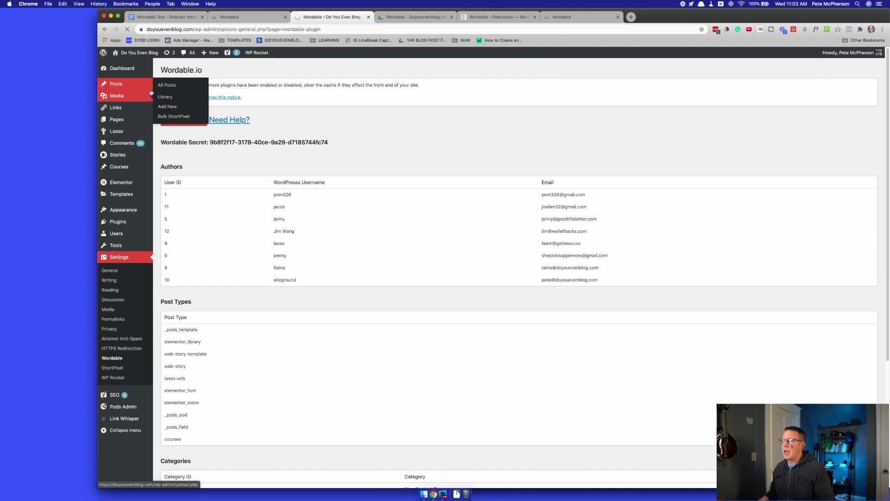
mouse_move(119, 88)
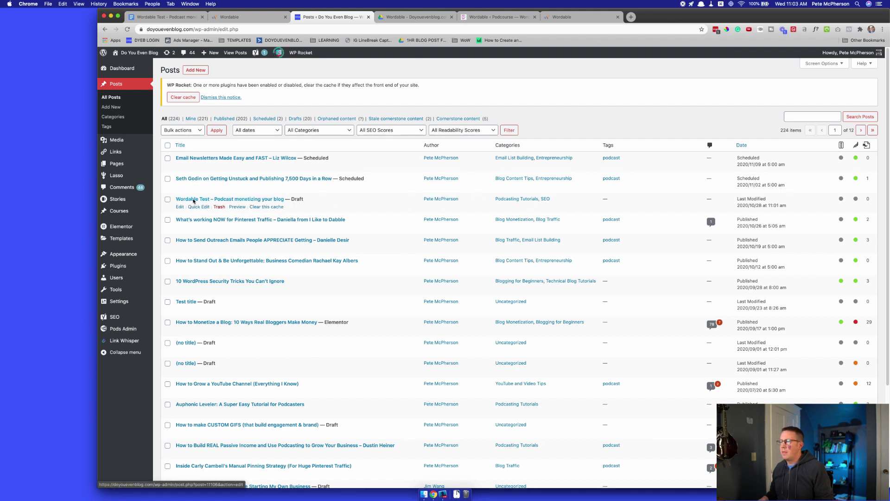
left_click(194, 199)
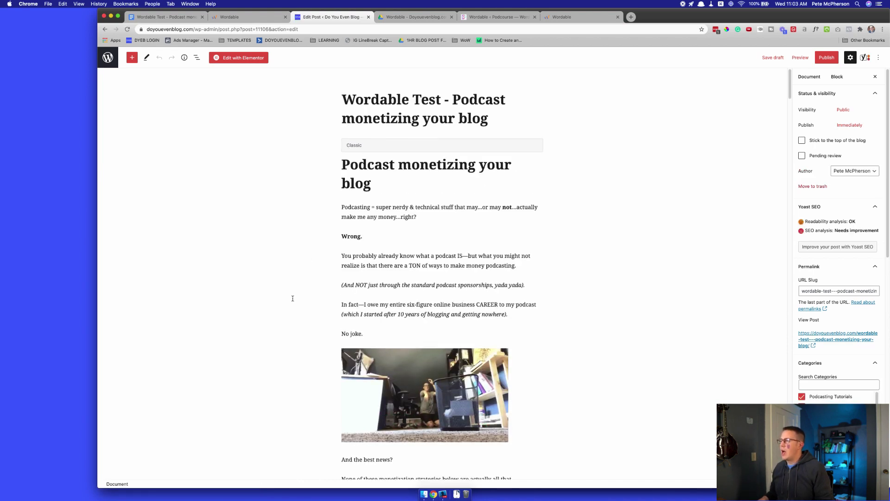
scroll(294, 295, "down", 10)
scroll(294, 290, "down", 20)
scroll(296, 293, "down", 6)
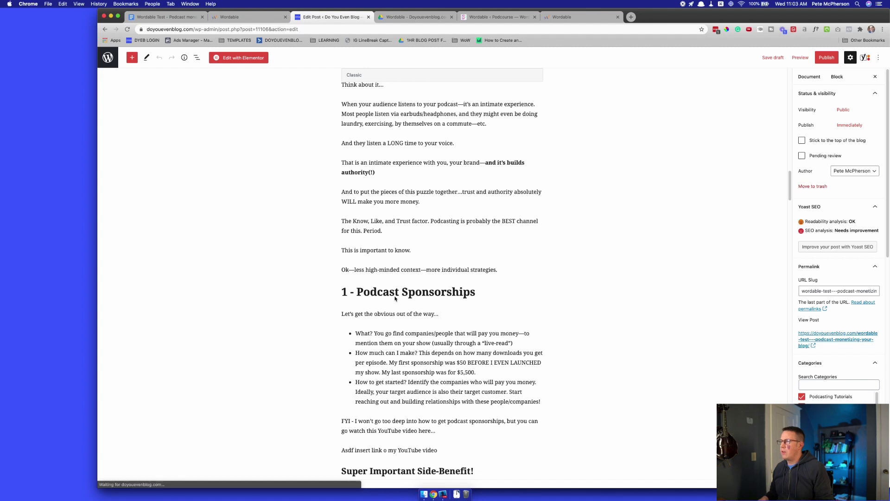
left_click(395, 296)
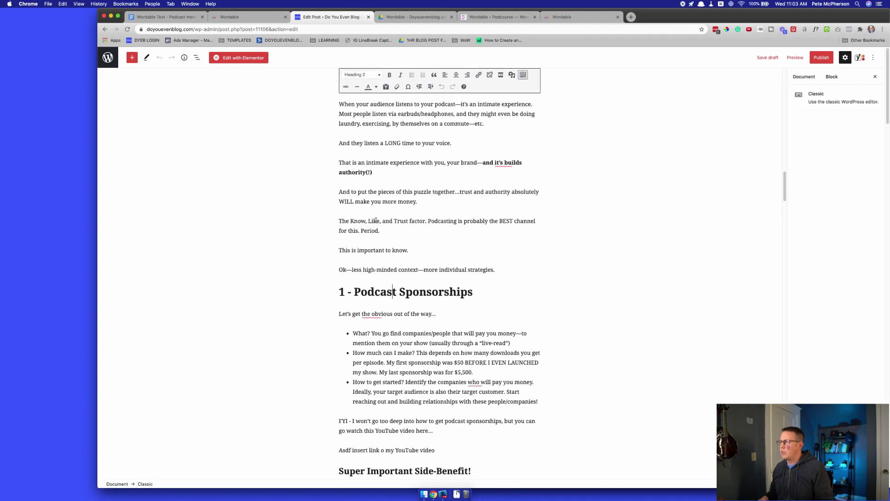
scroll(363, 240, "down", 20)
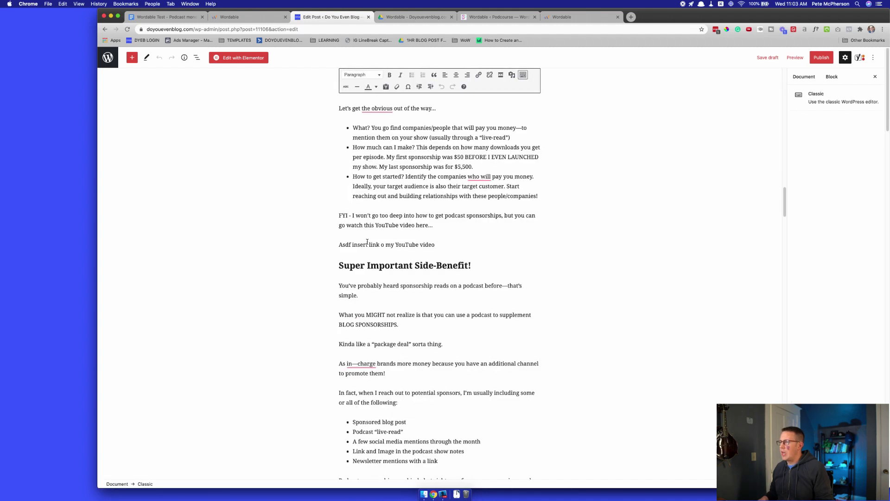
scroll(371, 239, "down", 8)
scroll(407, 303, "down", 6)
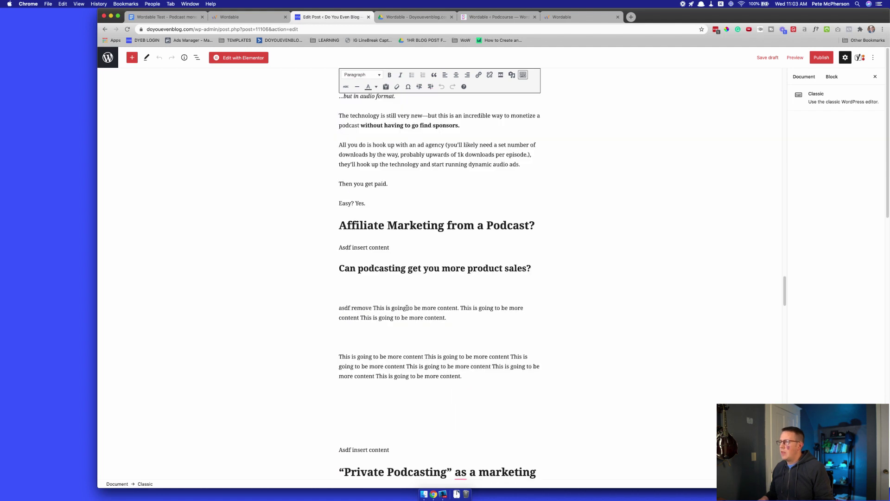
scroll(407, 308, "down", 4)
scroll(406, 308, "down", 2)
scroll(395, 260, "up", 3)
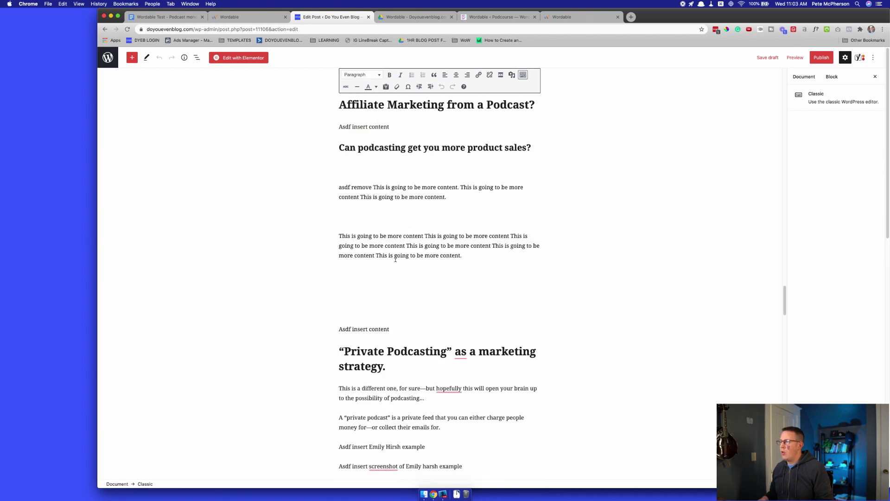
scroll(367, 302, "up", 15)
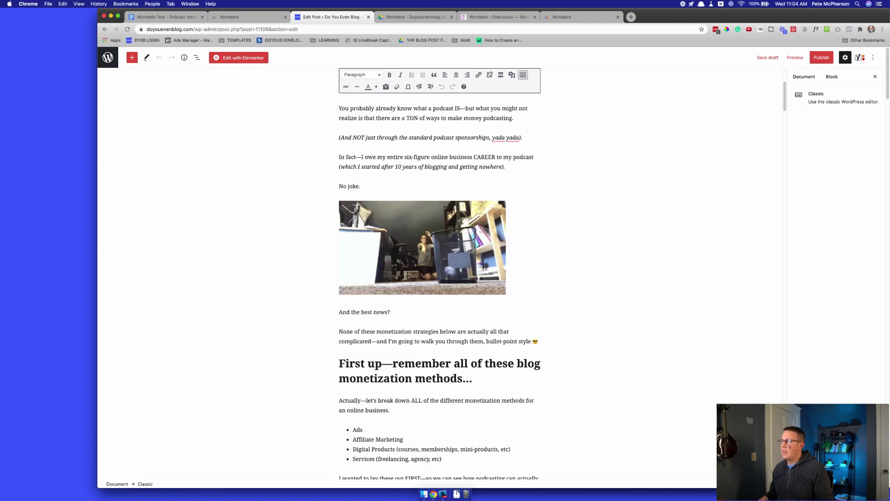
scroll(406, 274, "down", 15)
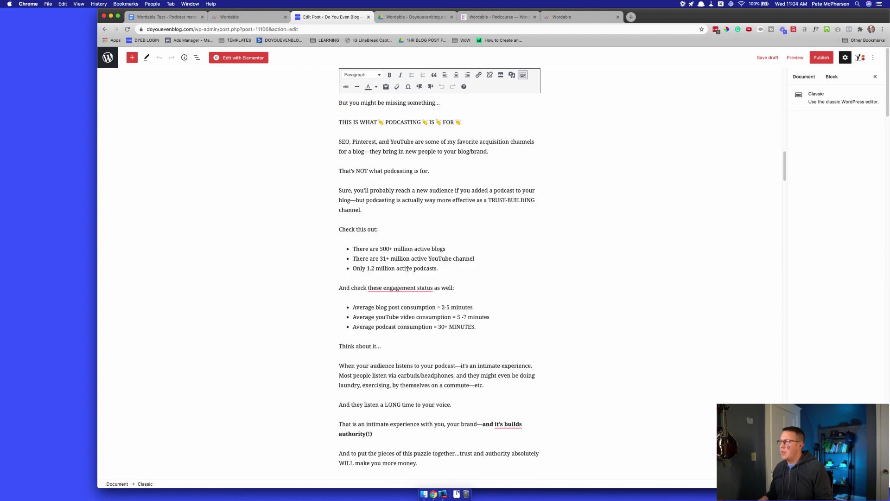
scroll(407, 267, "down", 20)
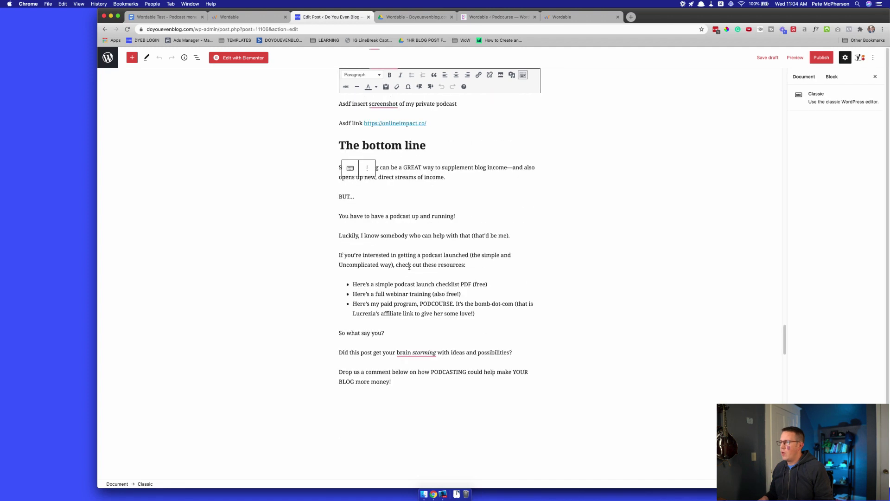
scroll(412, 272, "up", 5)
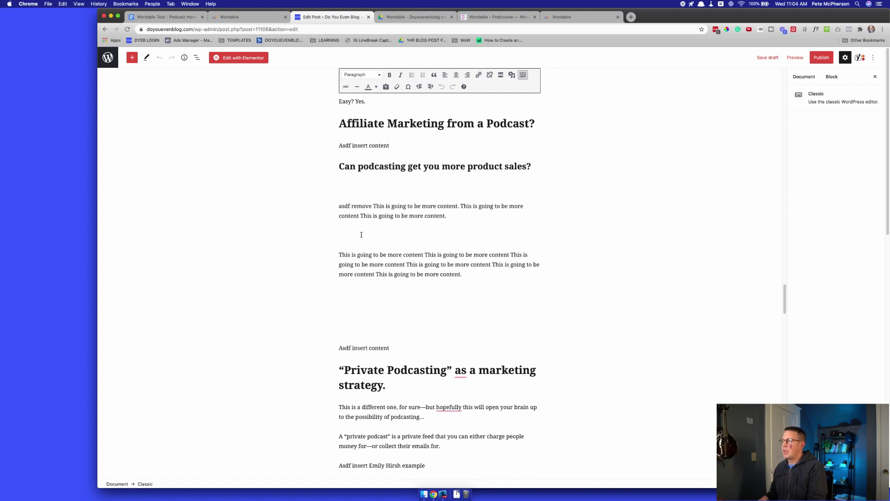
key("BackSpace")
left_click(352, 203)
key("BackSpace")
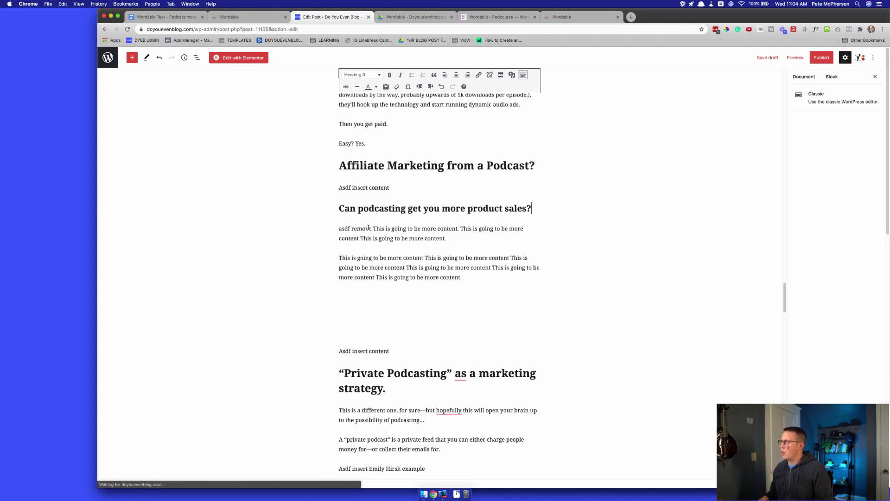
scroll(367, 227, "up", 10)
scroll(378, 242, "up", 2)
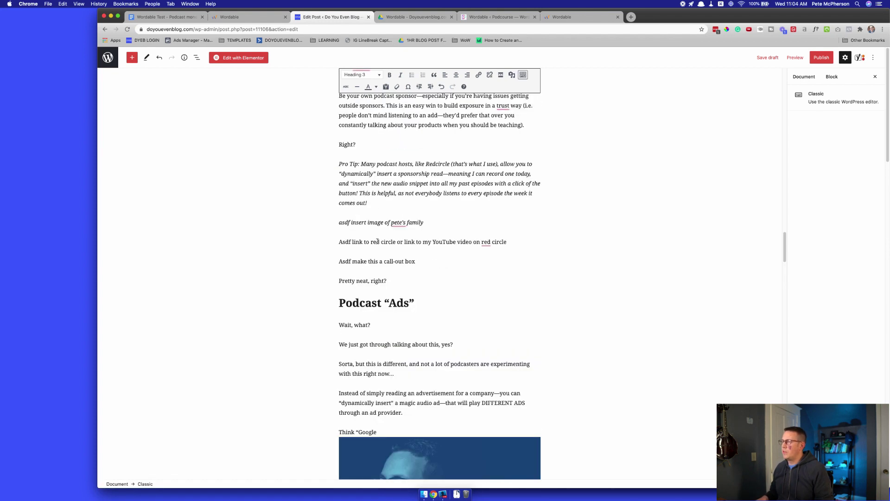
scroll(378, 242, "up", 20)
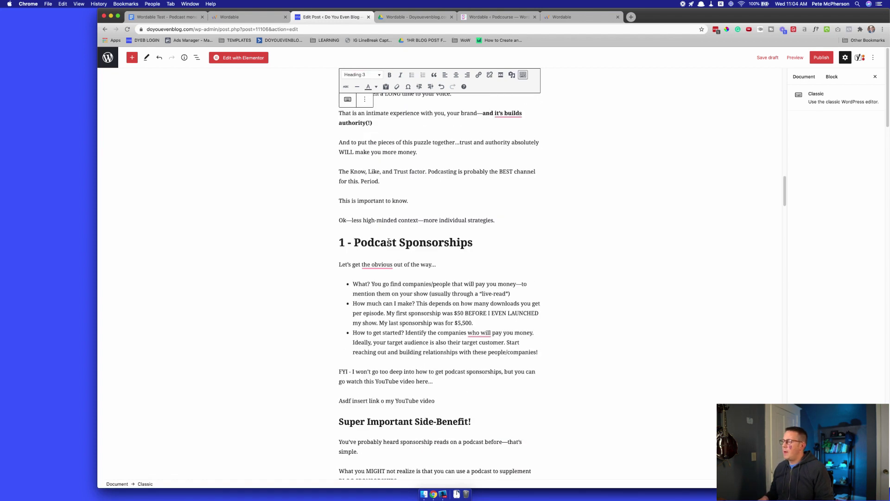
scroll(389, 243, "up", 20)
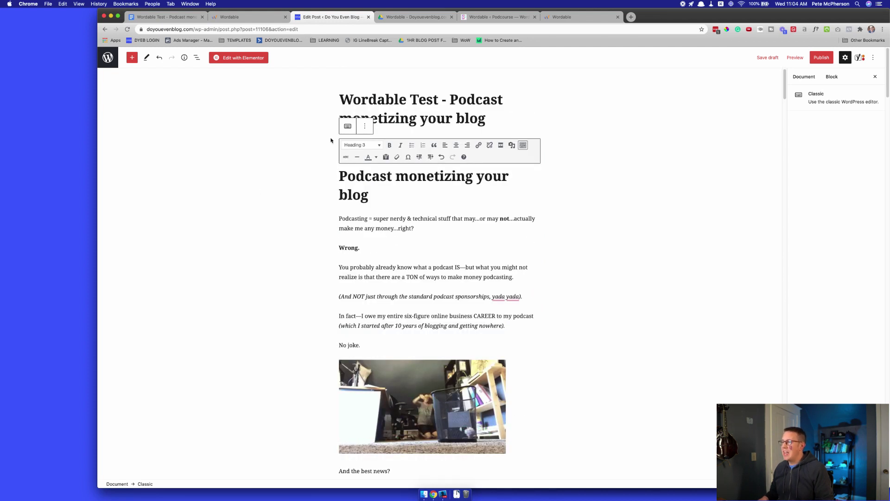
left_click(396, 177)
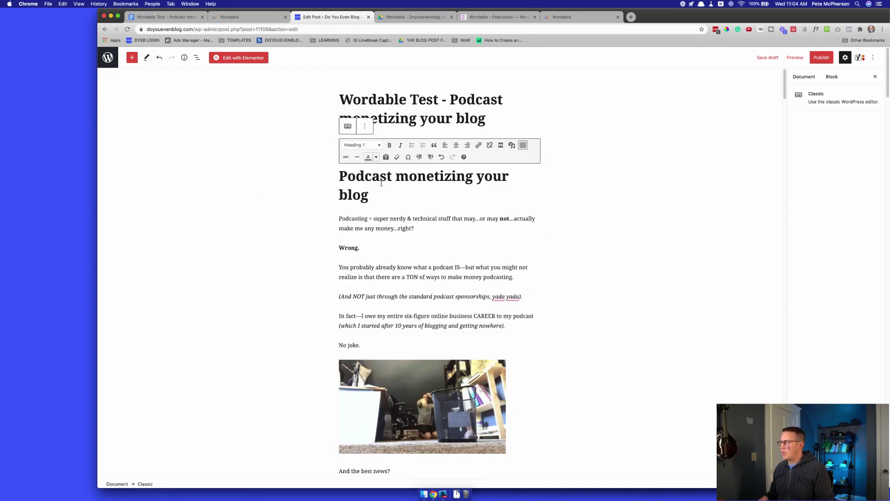
left_click(376, 238)
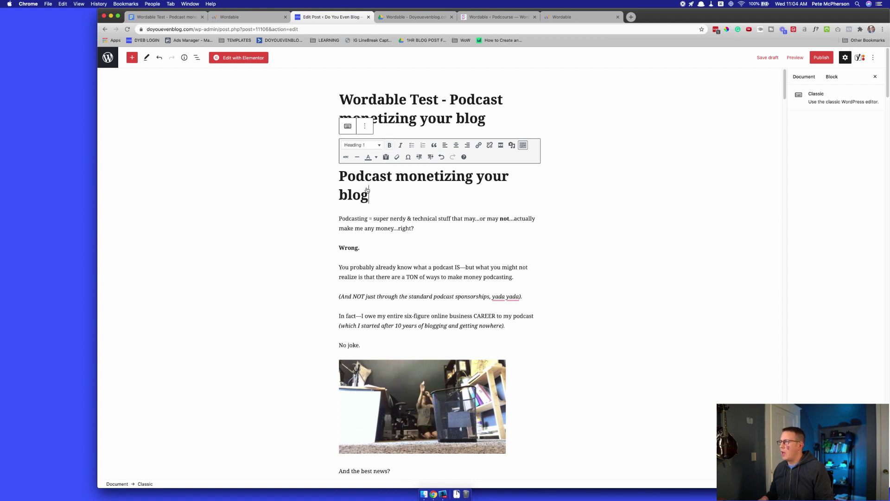
left_click(365, 126)
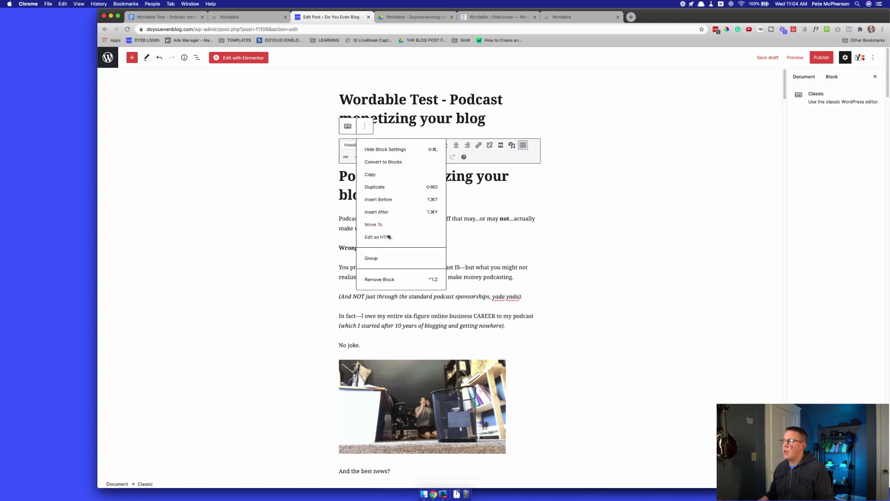
left_click(380, 237)
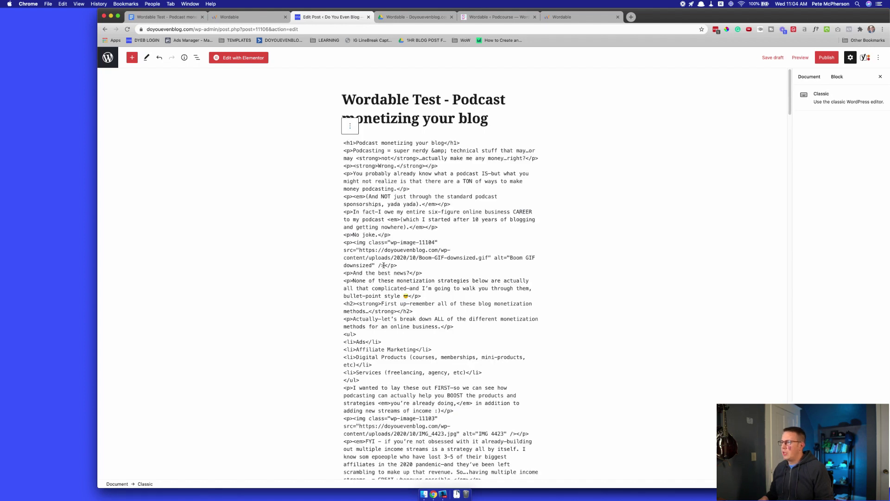
scroll(384, 265, "down", 10)
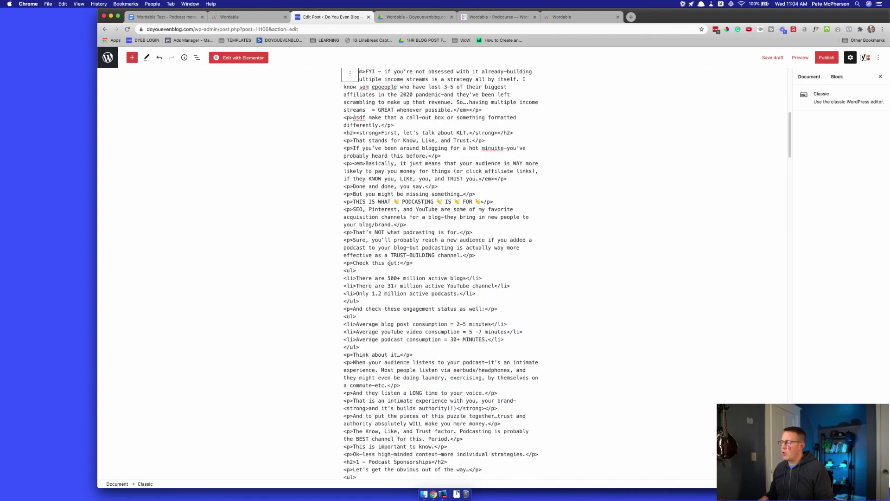
scroll(388, 263, "down", 12)
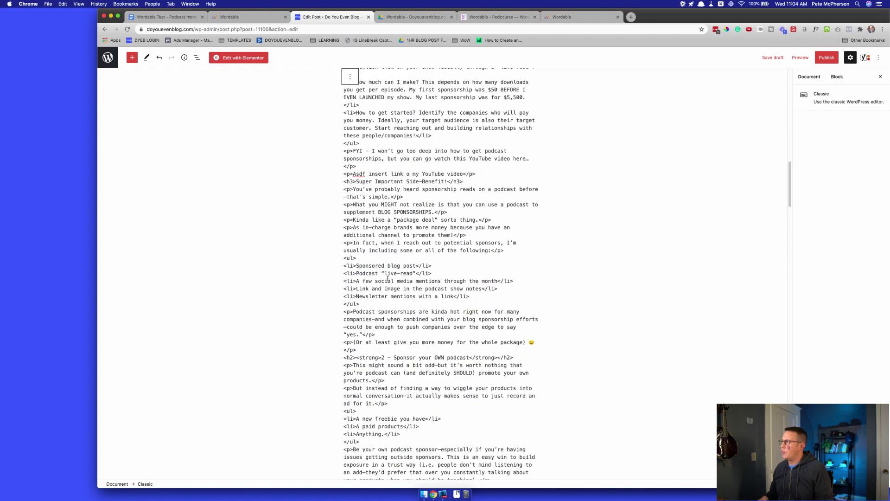
scroll(388, 279, "up", 11)
scroll(388, 279, "up", 10)
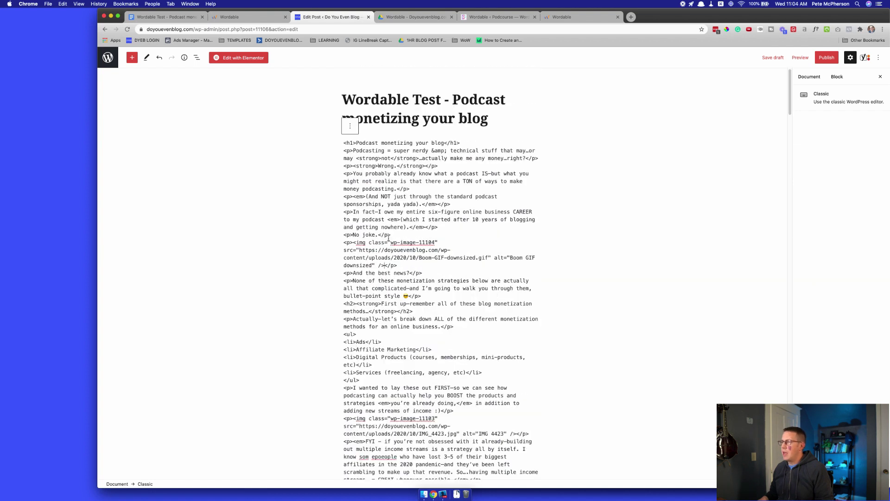
left_click(351, 126)
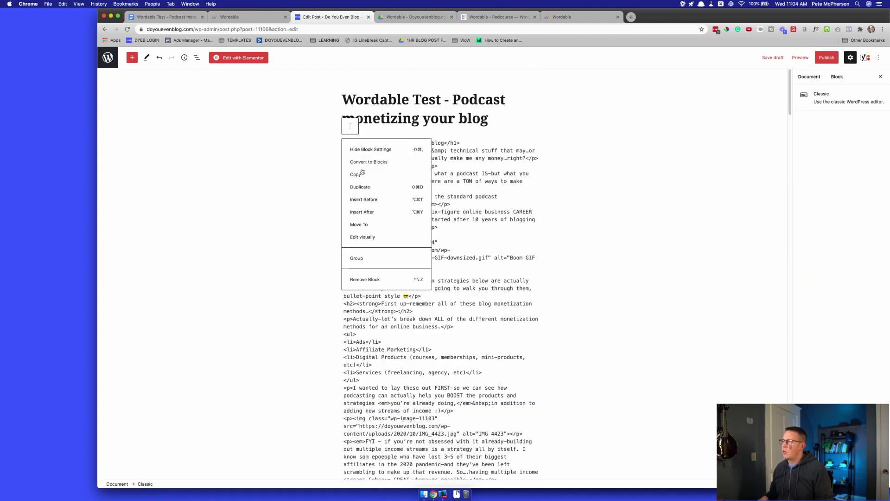
left_click(363, 237)
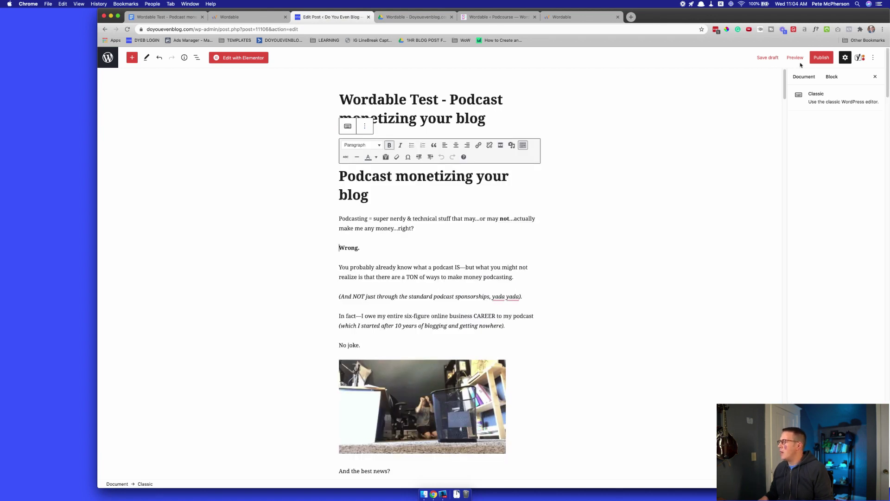
Save the draft, convert the Classic block to separate blocks, and check the list block
left_click(771, 58)
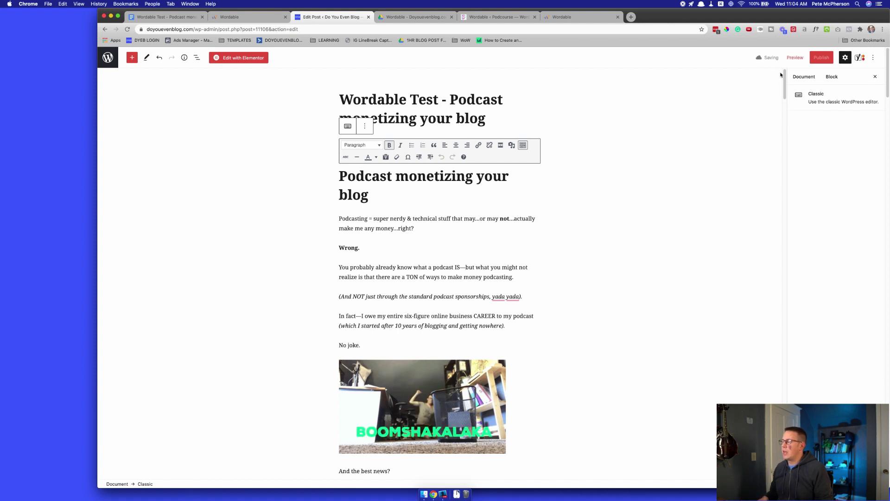
left_click(364, 126)
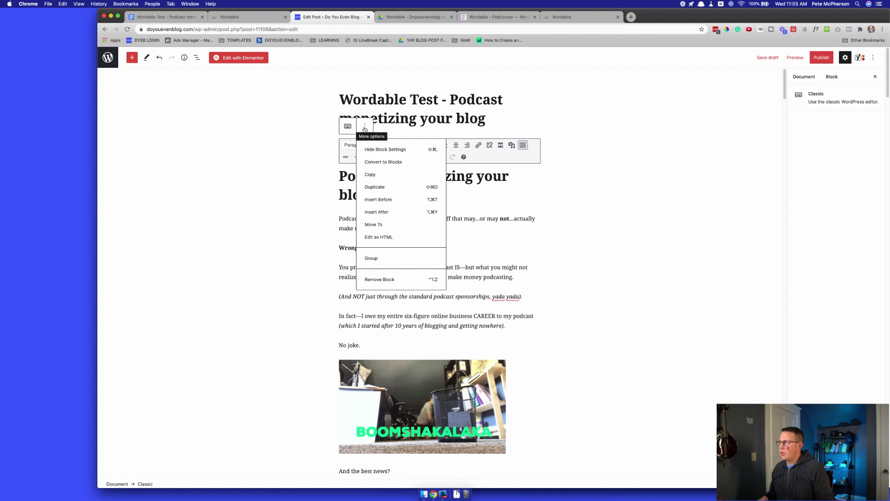
left_click(371, 162)
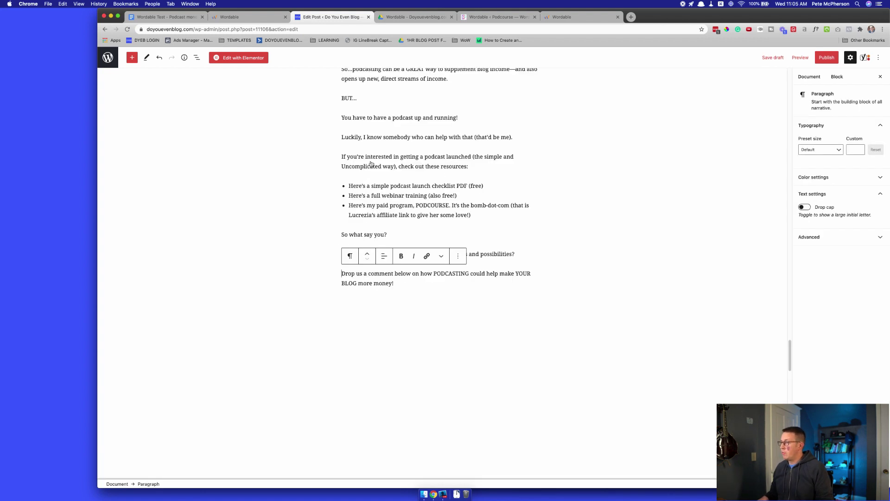
left_click(418, 210)
scroll(421, 231, "up", 15)
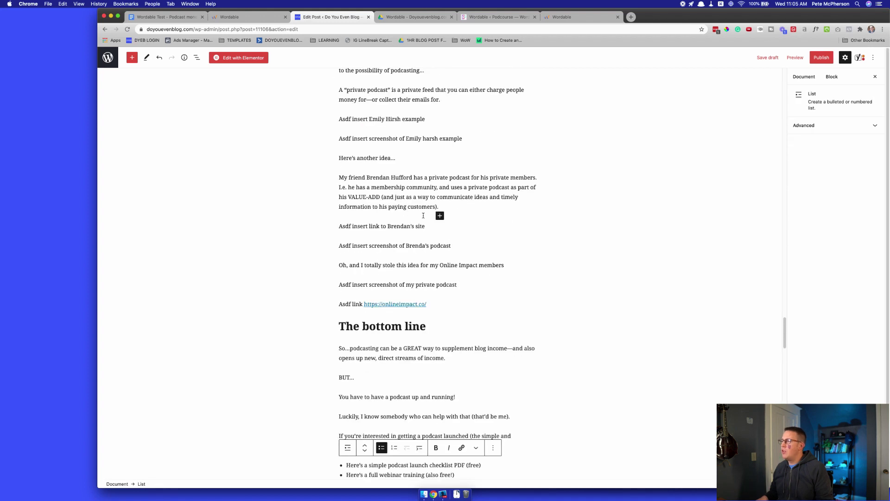
scroll(427, 269, "up", 10)
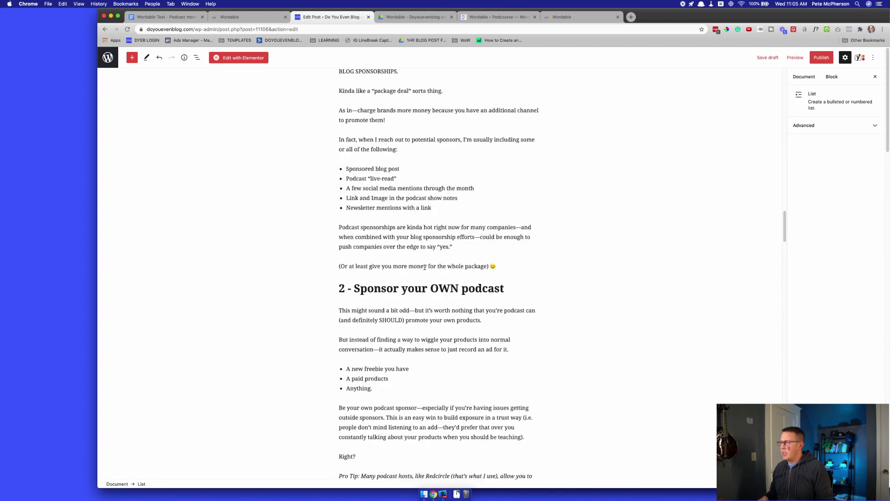
scroll(392, 318, "up", 20)
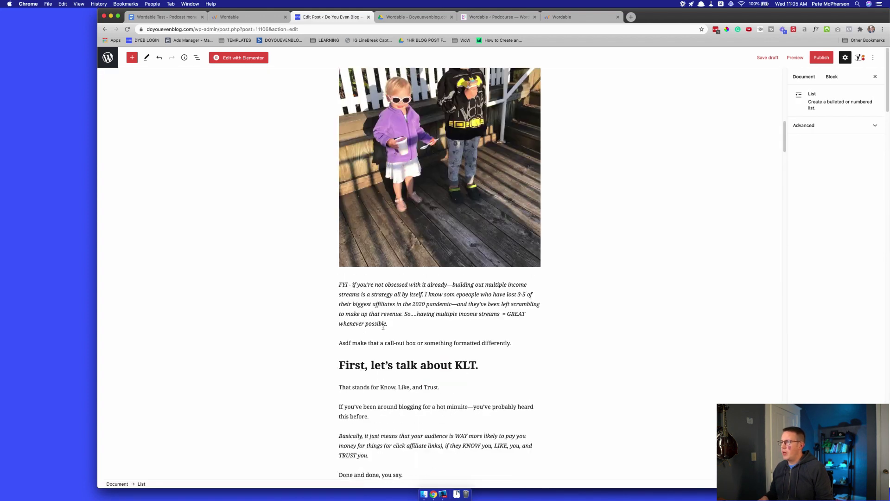
scroll(389, 318, "up", 2)
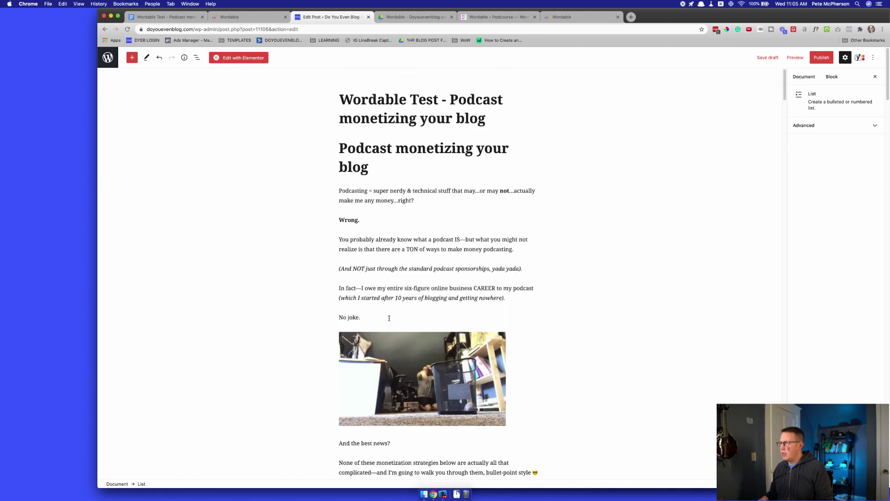
Delete the duplicate 'Podcast monetizing your blog' heading and make the intro a normal paragraph
triple_click(358, 150)
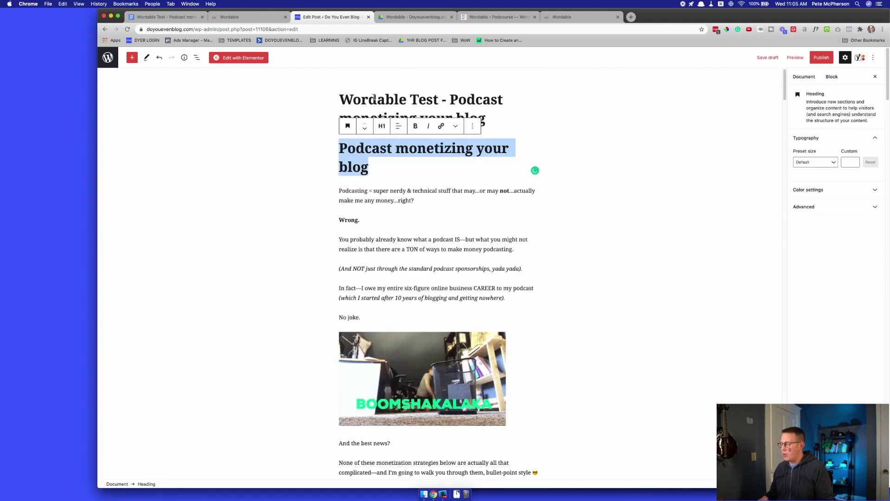
key("BackSpace")
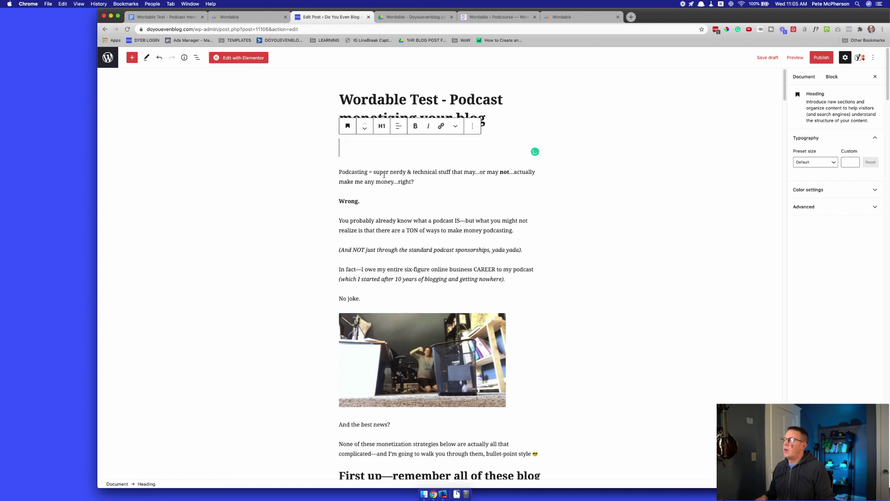
key("Delete")
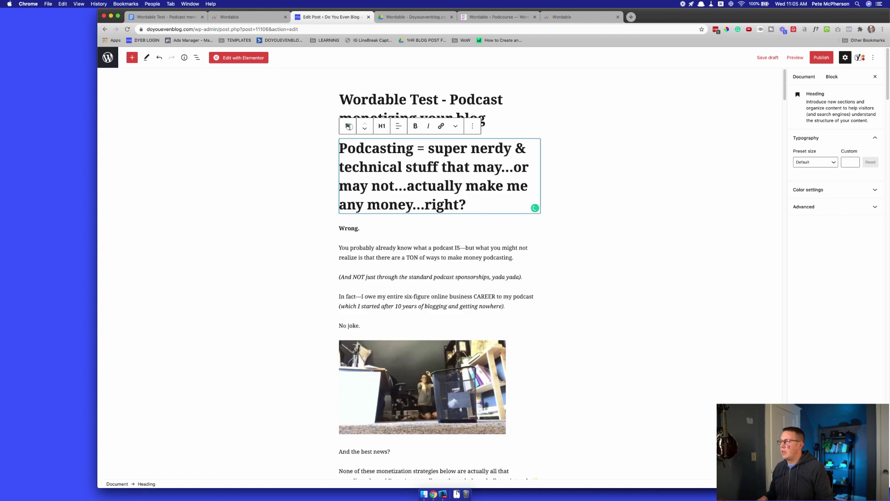
left_click(347, 125)
left_click(370, 163)
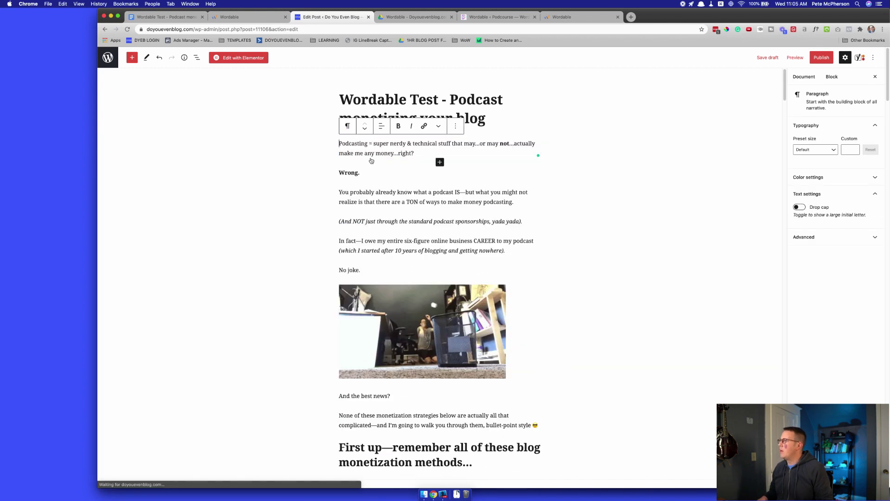
Save the draft and preview the post in a new tab
key("super+s")
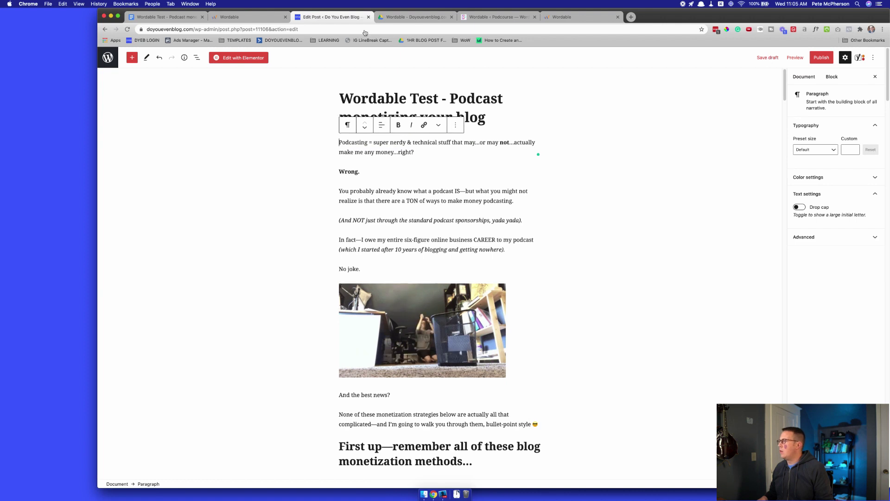
left_click(796, 57)
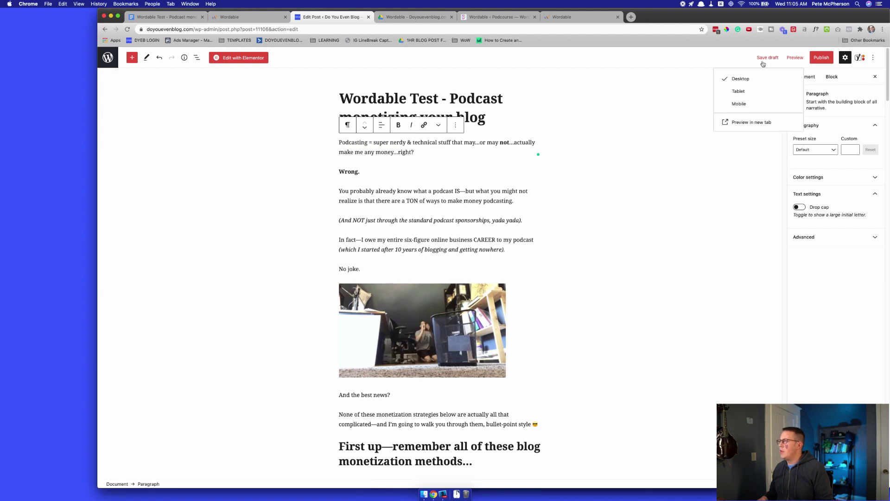
left_click(746, 122)
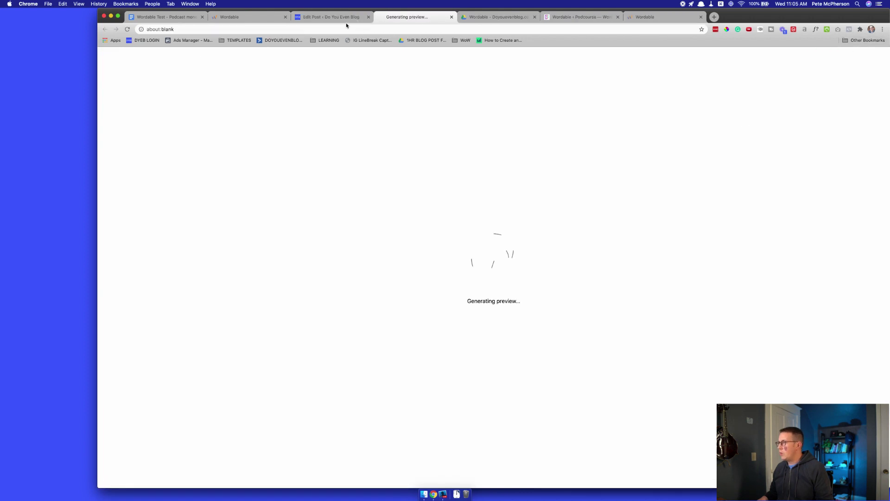
On the Podcourse admin, open the 'Wordable Test - Podcast monetizing your blog' draft from the Posts list
left_click(566, 16)
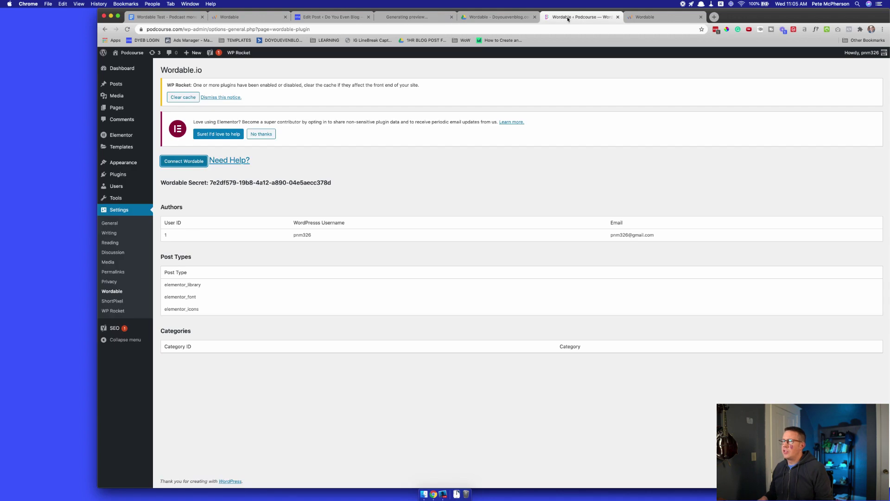
left_click(112, 107)
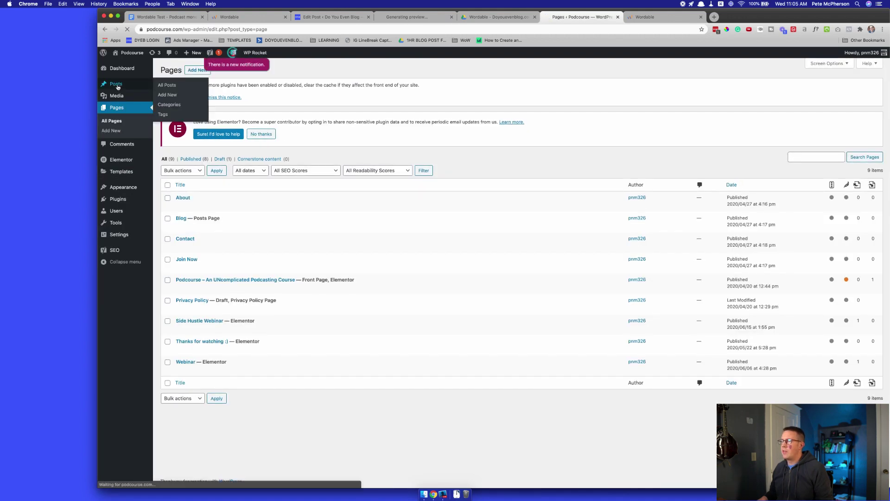
left_click(116, 86)
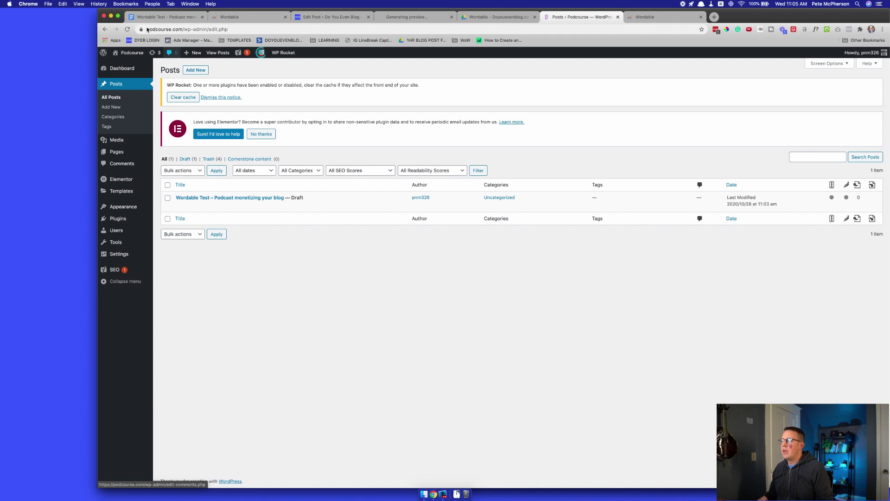
left_click(218, 197)
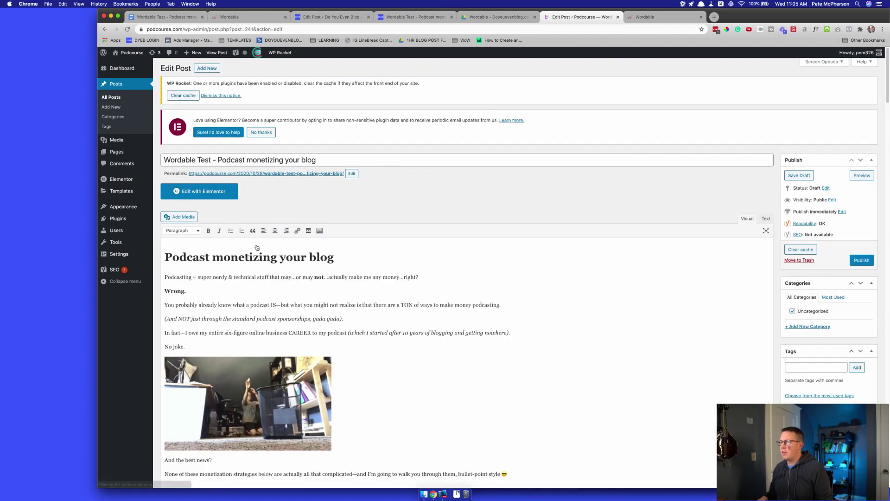
left_click(234, 260)
scroll(238, 268, "down", 1)
left_click(418, 263)
scroll(260, 366, "down", 2)
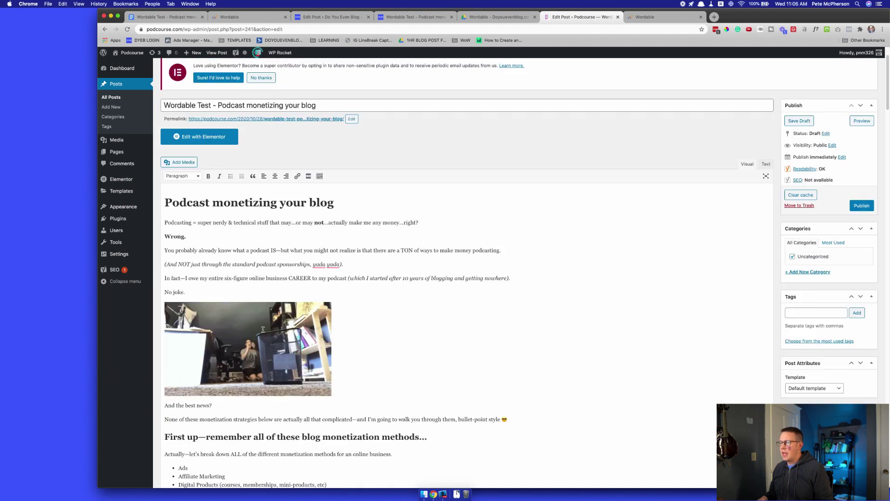
scroll(260, 367, "down", 15)
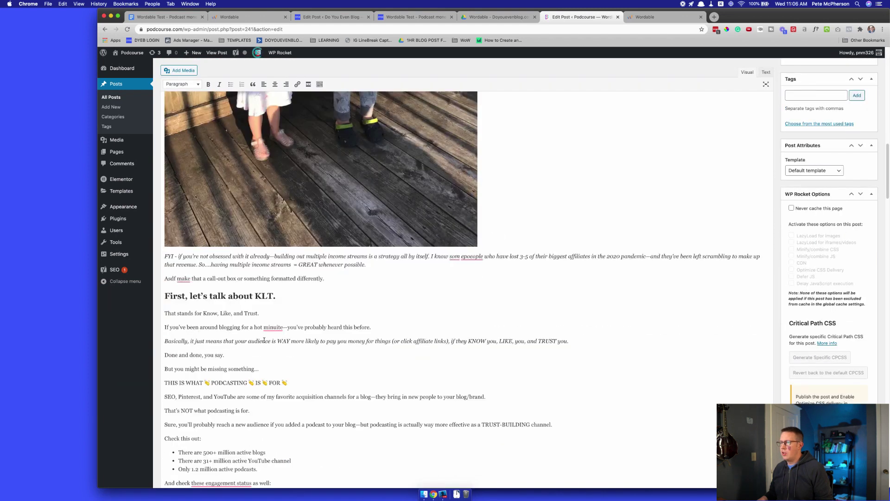
scroll(264, 339, "down", 20)
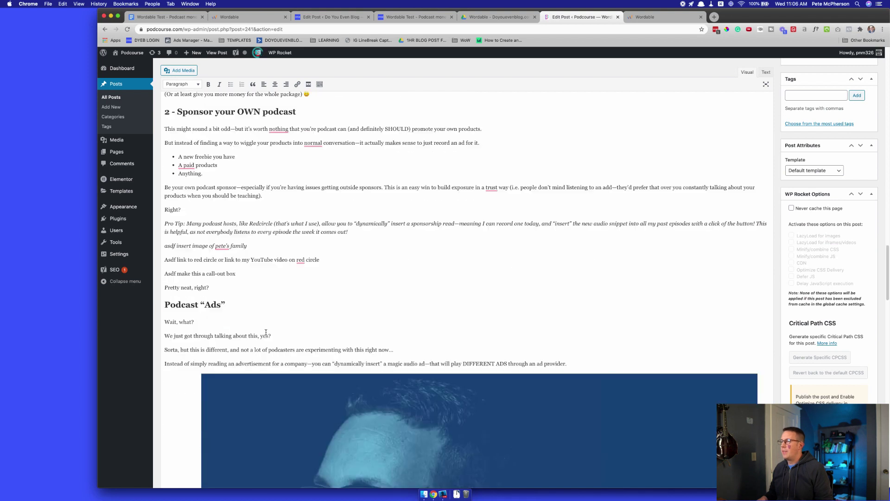
scroll(270, 325, "down", 8)
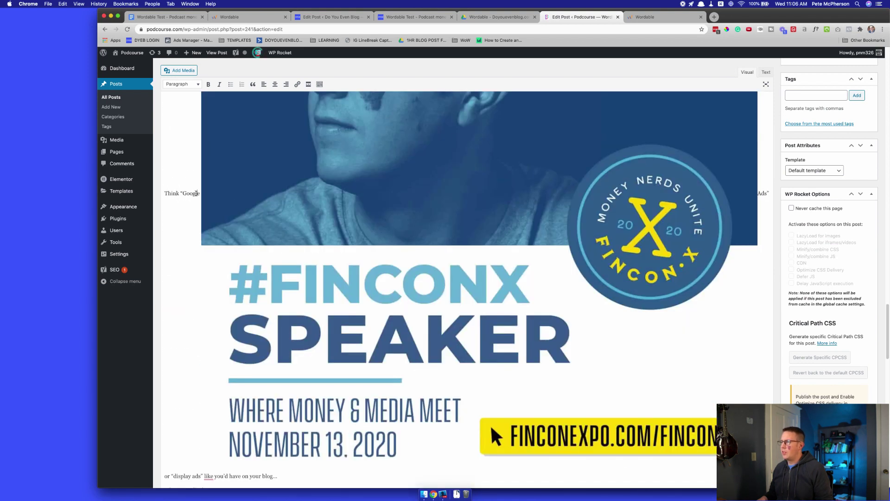
scroll(196, 193, "down", 6)
scroll(217, 226, "down", 8)
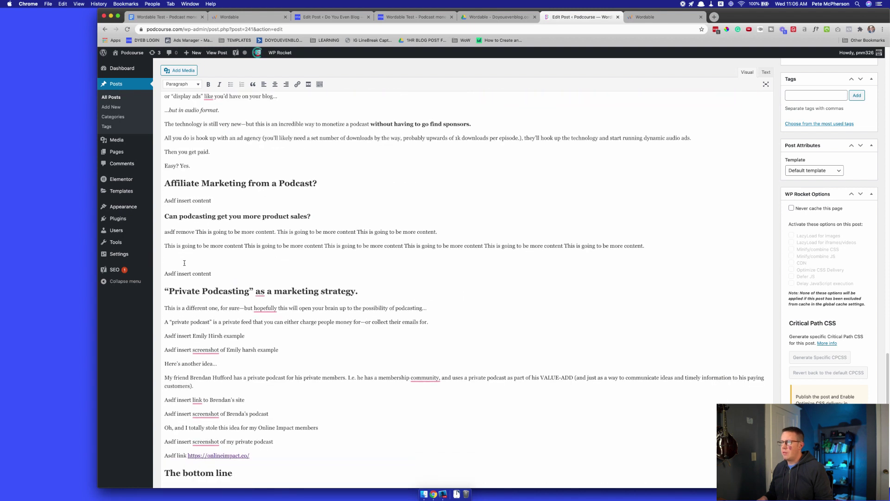
scroll(197, 278, "up", 15)
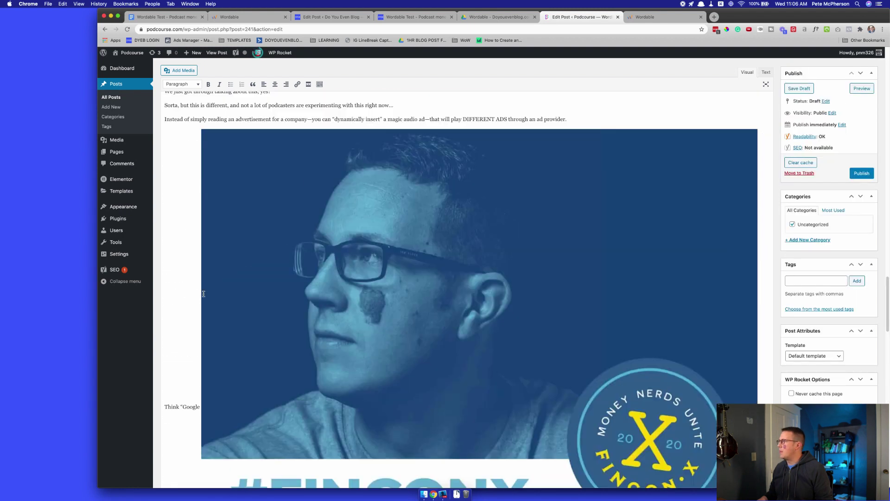
left_click(766, 72)
scroll(289, 241, "up", 5)
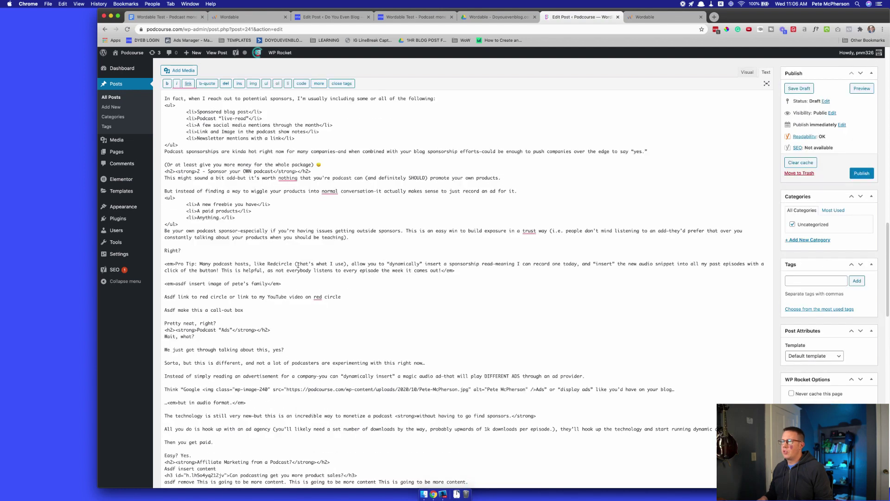
scroll(297, 266, "down", 15)
scroll(292, 272, "up", 6)
scroll(291, 272, "up", 4)
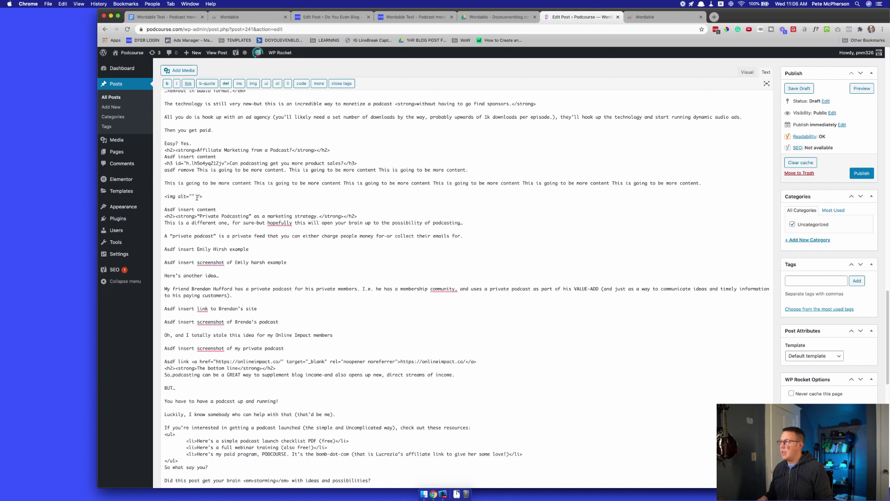
left_click(746, 73)
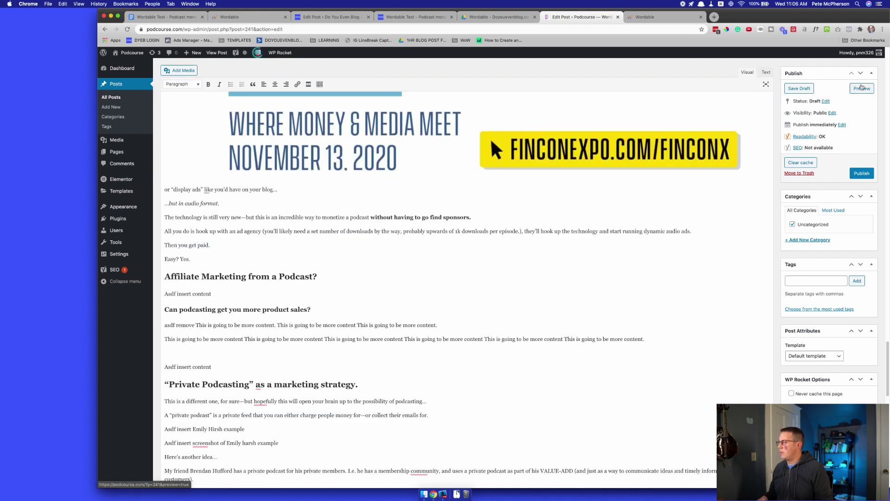
Preview the Podcourse Classic Editor post, read down to 'The bottom line', then return to Edit Post
left_click(861, 89)
scroll(390, 204, "down", 12)
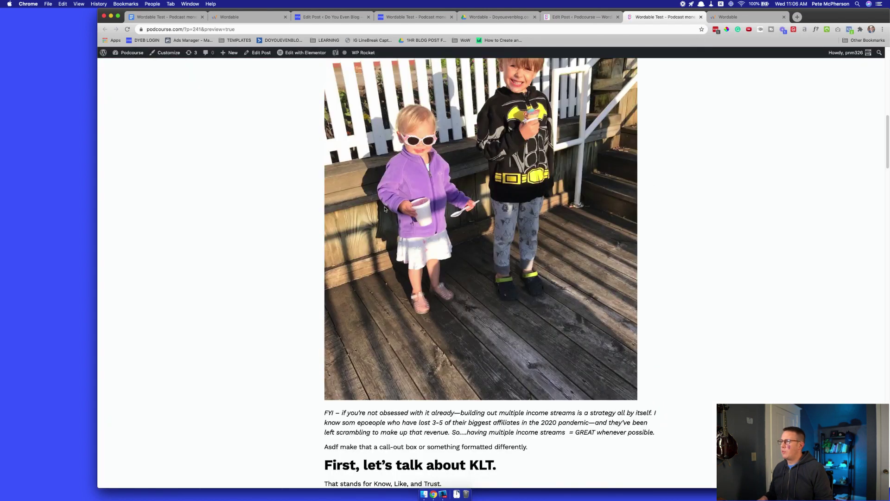
scroll(385, 209, "down", 5)
scroll(464, 204, "down", 14)
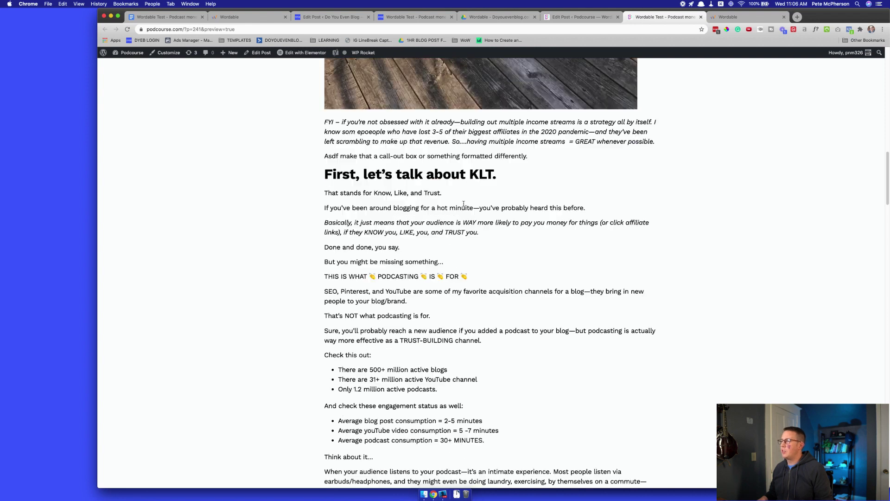
scroll(464, 211, "down", 4)
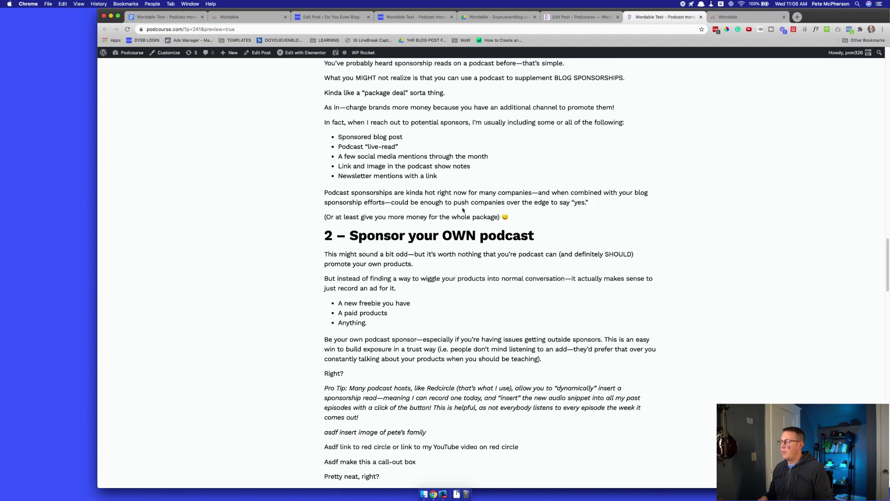
scroll(394, 236, "down", 16)
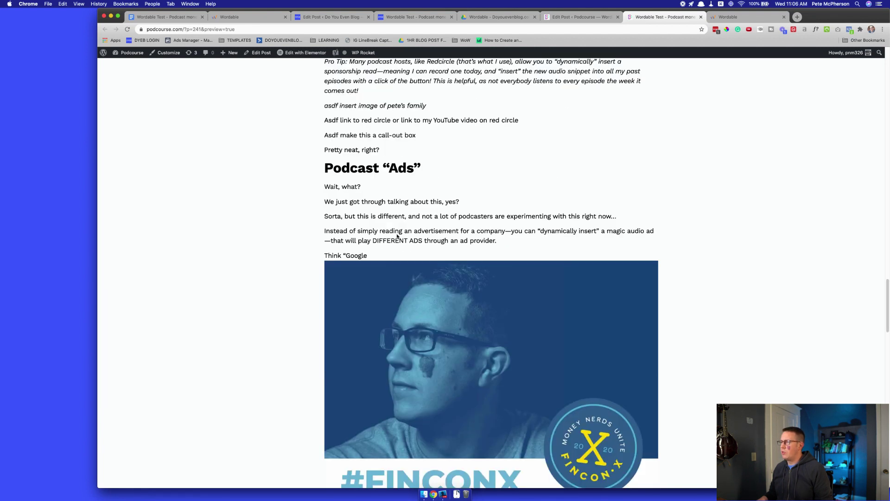
scroll(400, 233, "down", 1)
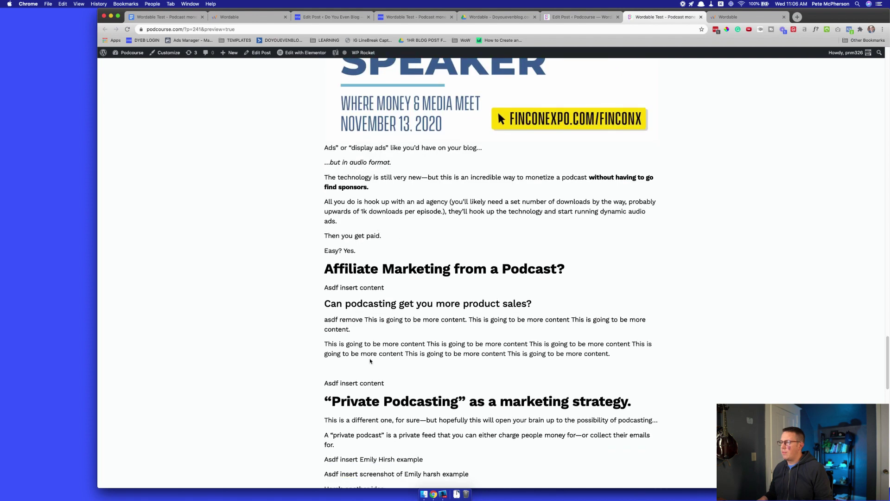
scroll(370, 361, "down", 8)
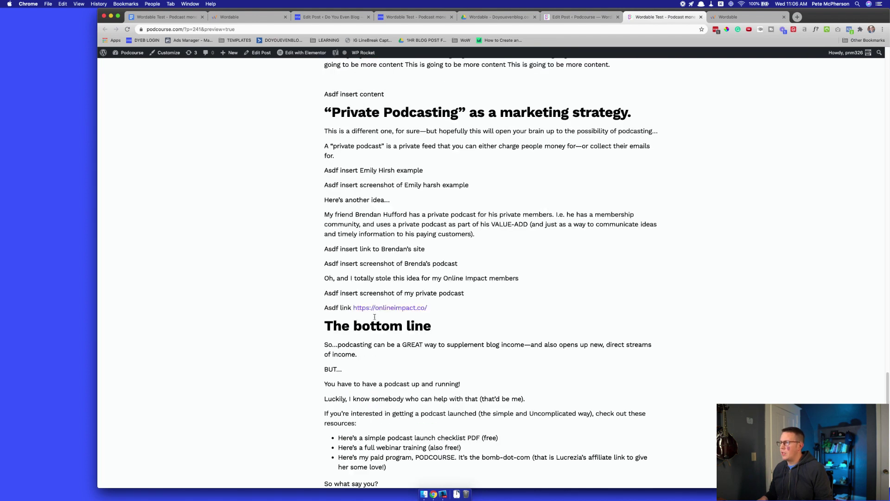
scroll(375, 317, "up", 15)
key("ctrl+shift+Tab")
scroll(324, 87, "up", 7)
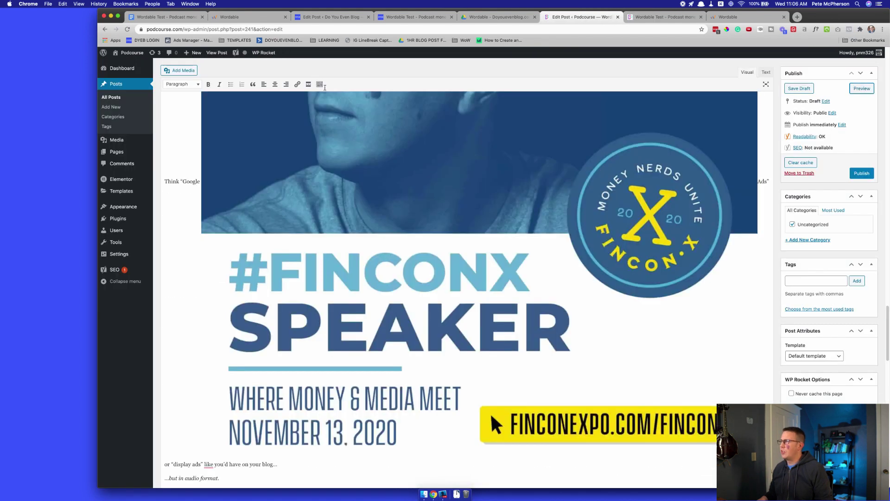
scroll(572, 191, "up", 5)
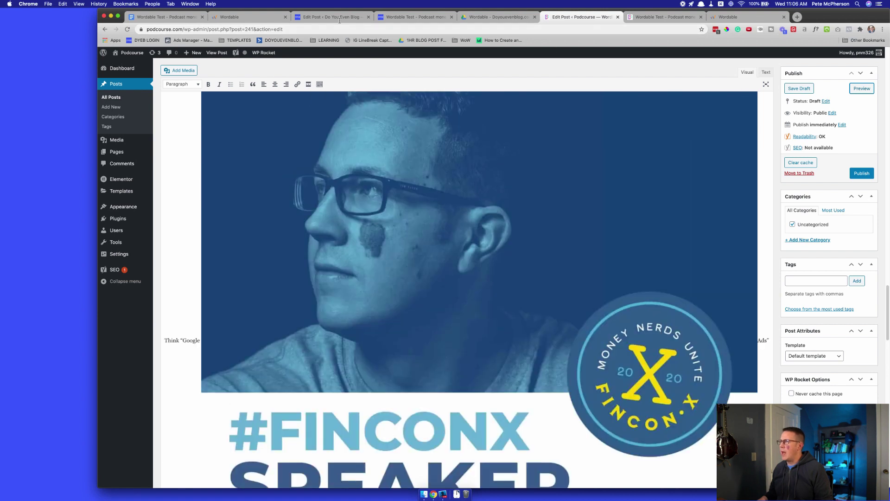
Return to the Google Doc and scroll to the top of 'Wordable Test - Podcast monetizing your blog'
left_click(164, 16)
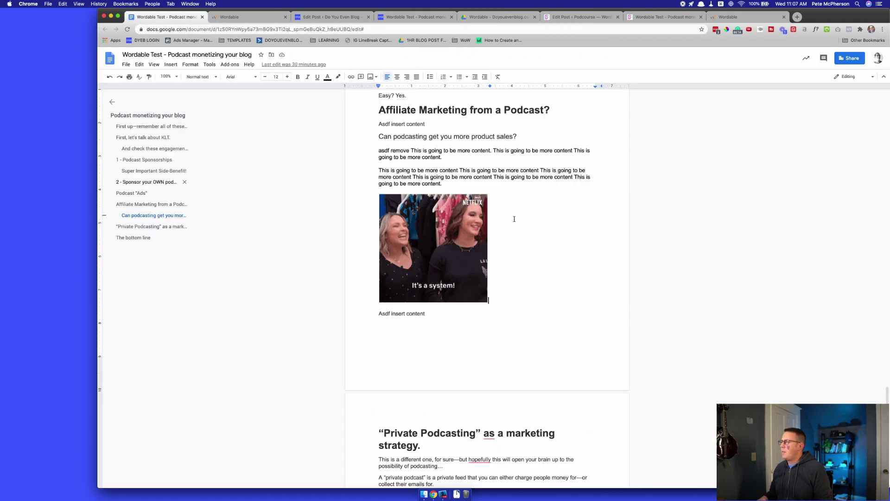
scroll(477, 268, "down", 3)
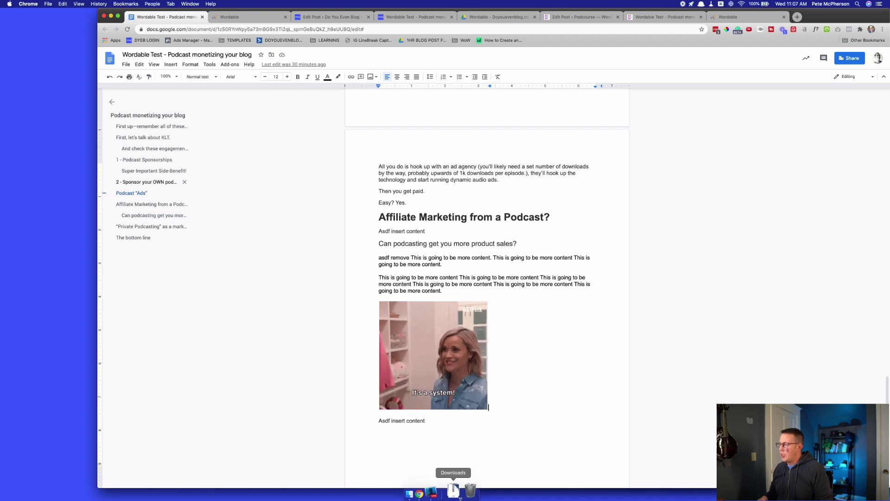
left_click(458, 489)
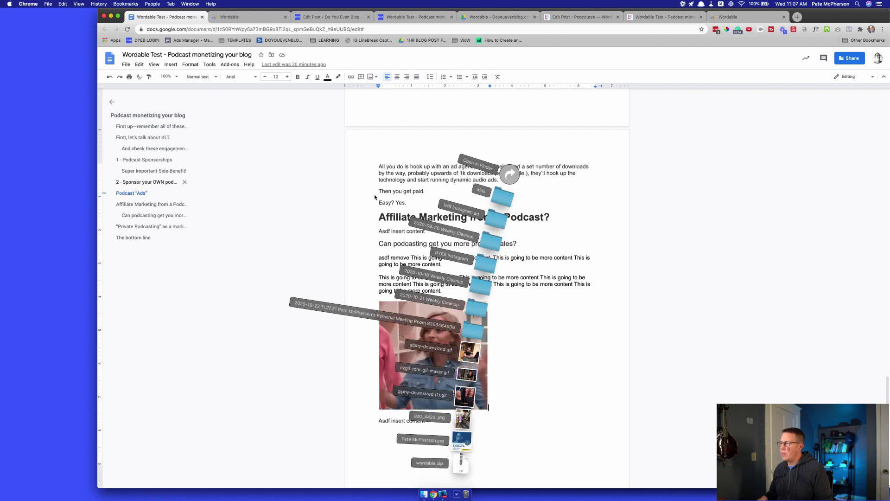
left_click(444, 353)
scroll(444, 353, "up", 20)
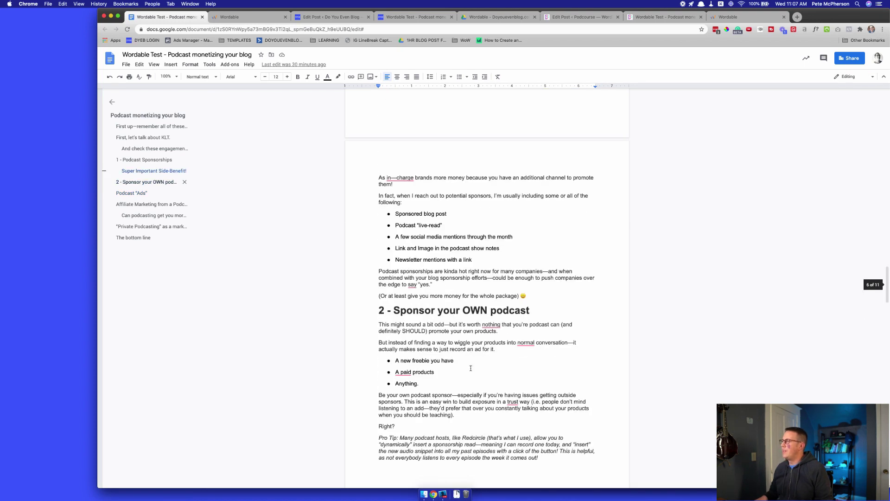
scroll(456, 346, "up", 20)
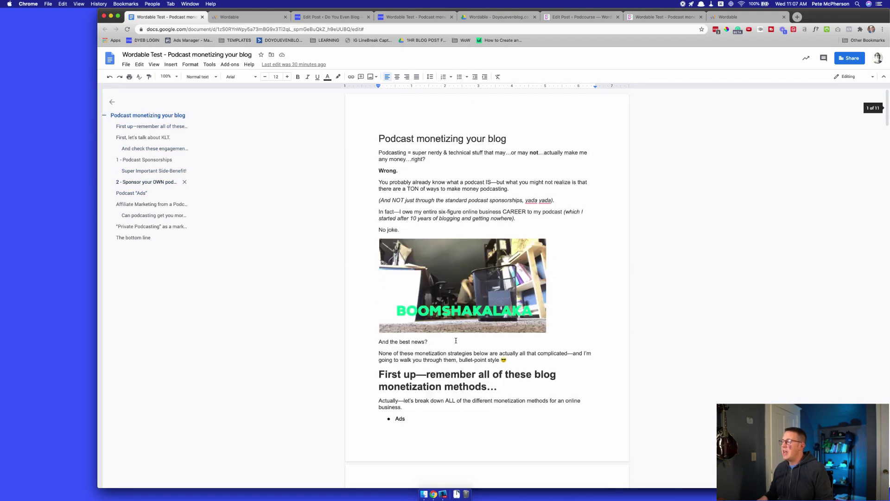
Read through the Wordable Test preview and its Table of Contents, then close the preview tab
left_click(229, 18)
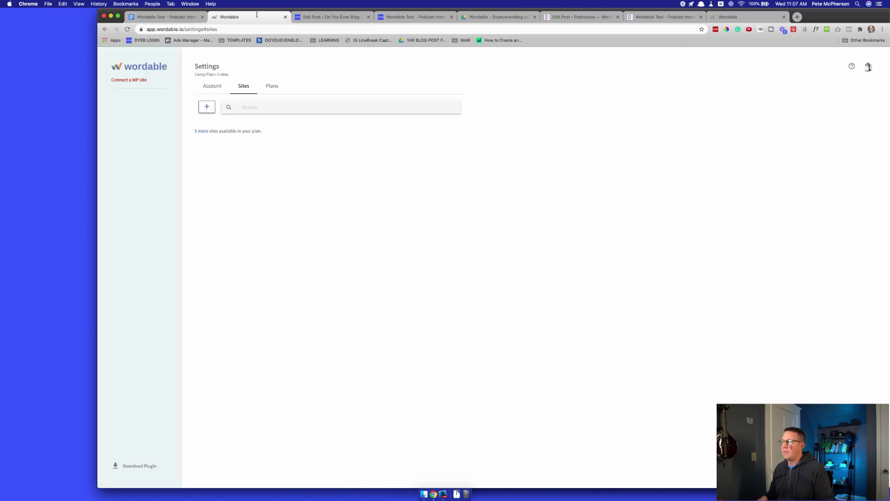
left_click(414, 17)
scroll(228, 291, "down", 5)
scroll(229, 291, "up", 5)
scroll(229, 291, "up", 2)
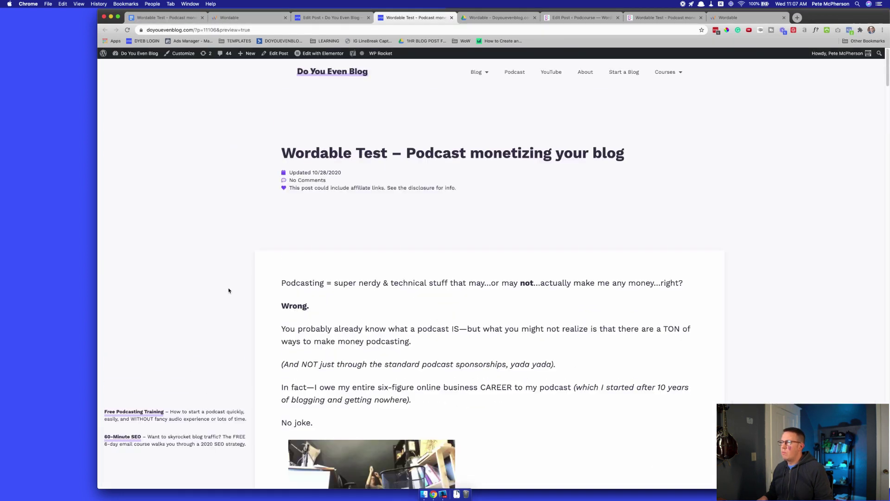
scroll(266, 341, "down", 10)
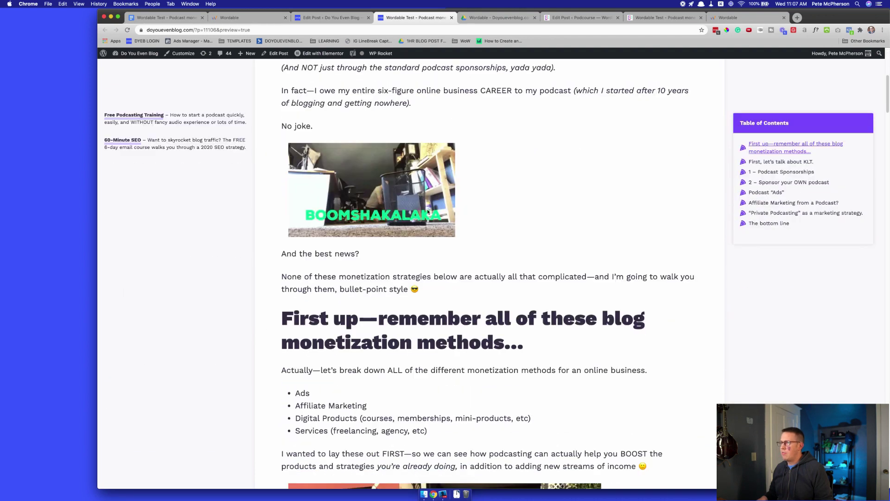
scroll(332, 237, "down", 8)
scroll(332, 237, "down", 7)
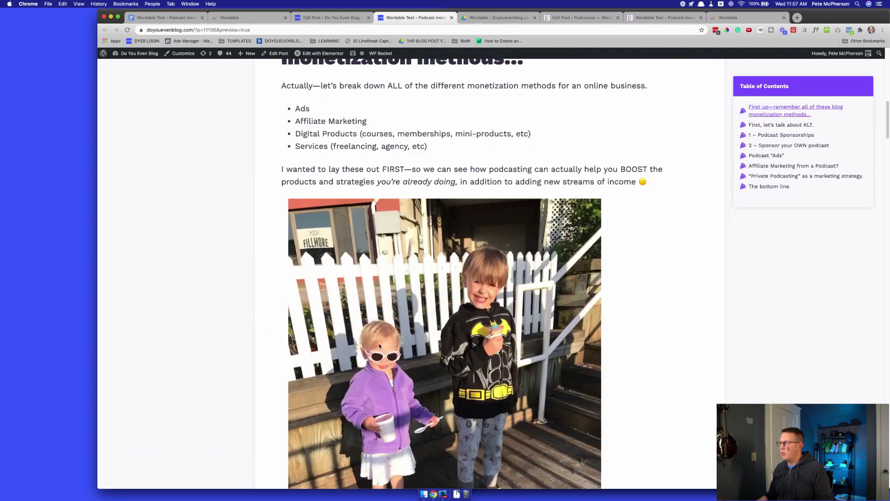
scroll(383, 332, "up", 8)
scroll(358, 236, "down", 20)
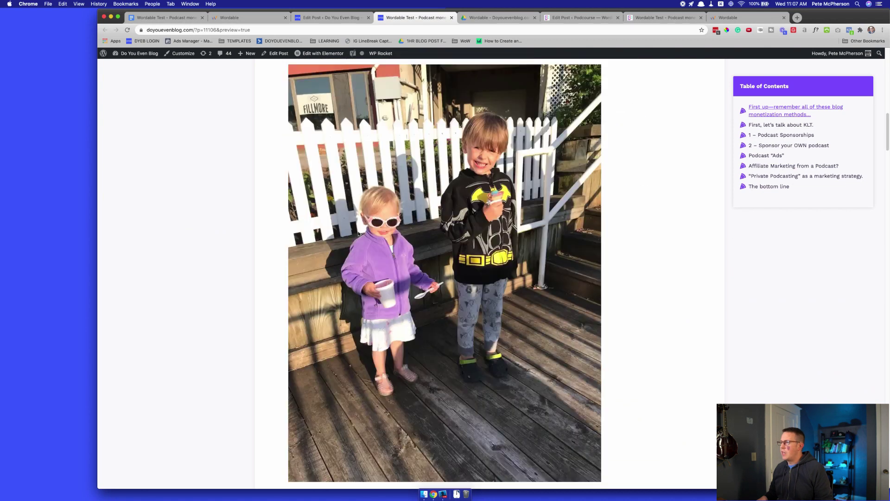
scroll(378, 245, "down", 6)
scroll(374, 249, "down", 12)
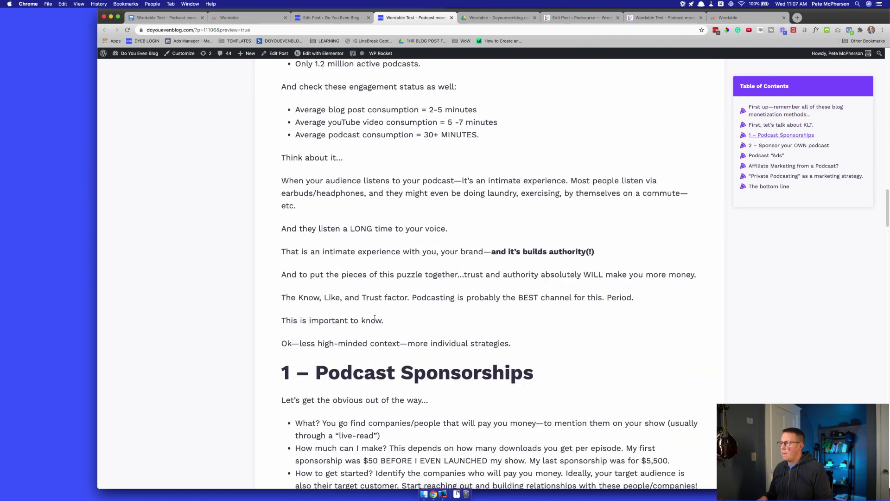
scroll(357, 296, "down", 20)
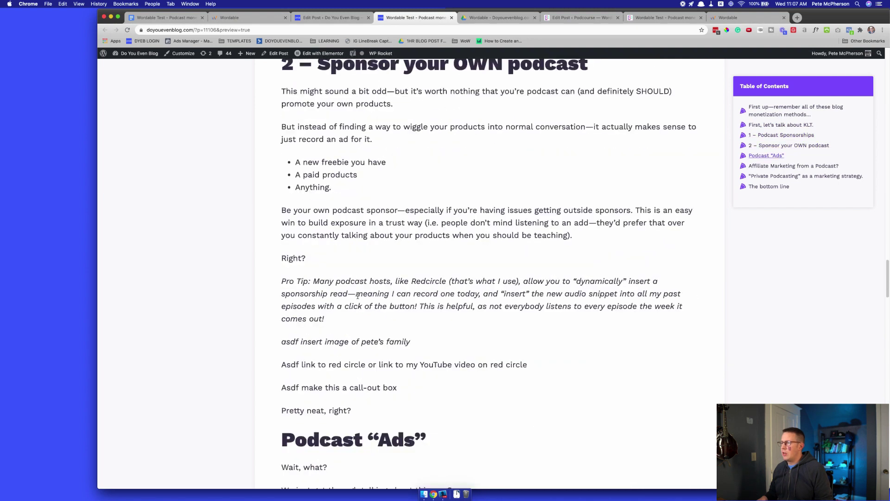
scroll(357, 297, "down", 20)
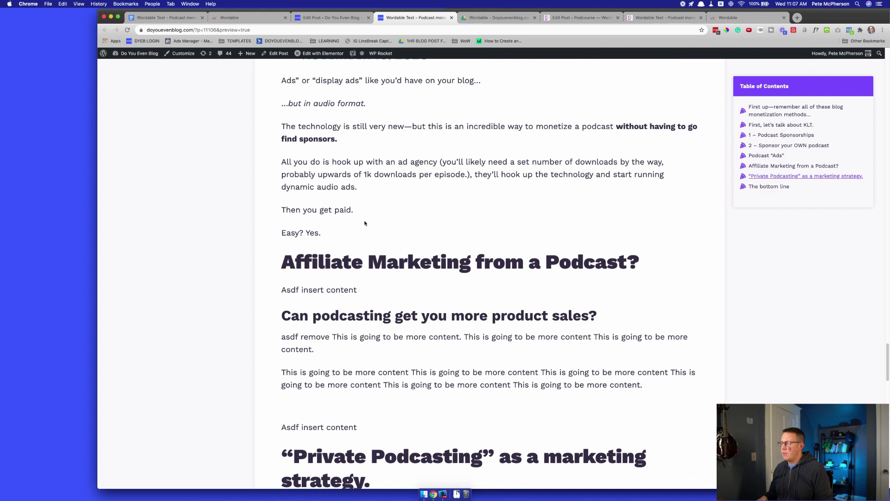
scroll(337, 413, "down", 6)
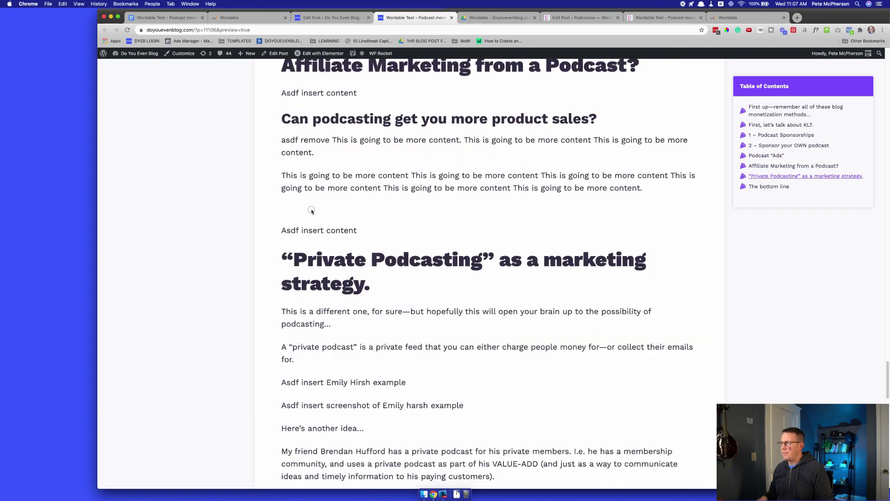
scroll(330, 206, "down", 13)
scroll(368, 161, "down", 4)
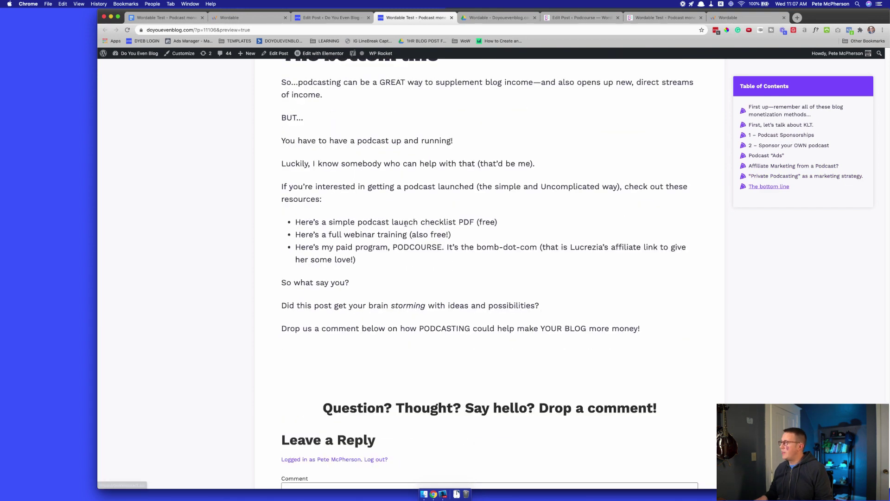
scroll(445, 230, "up", 20)
scroll(460, 185, "up", 5)
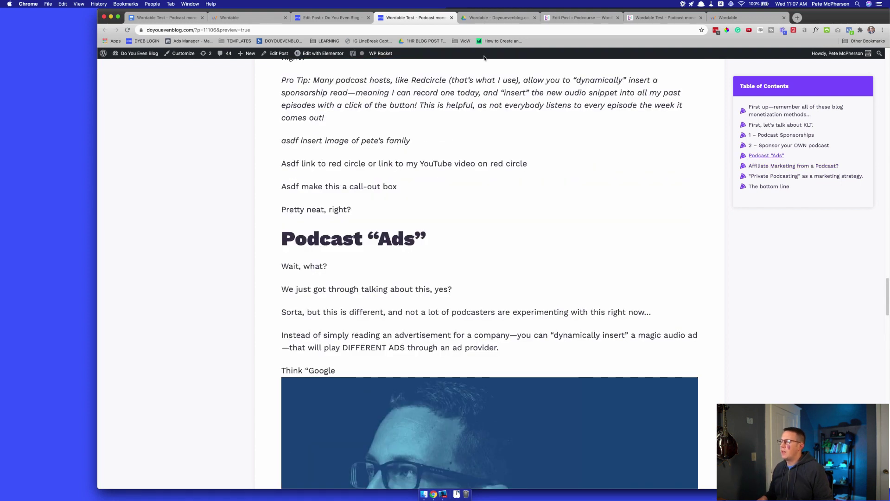
key("super+w")
Start a new post on the Podcourse site and type 'post' into its title
left_click(618, 17)
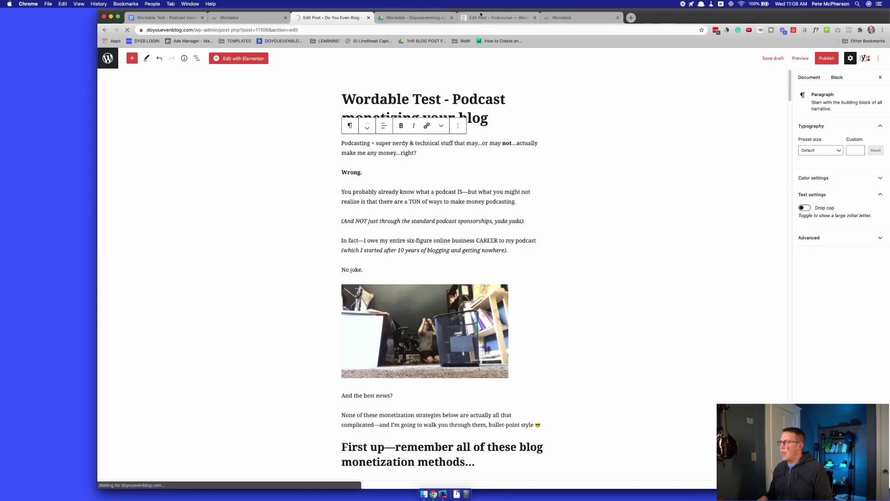
left_click(492, 19)
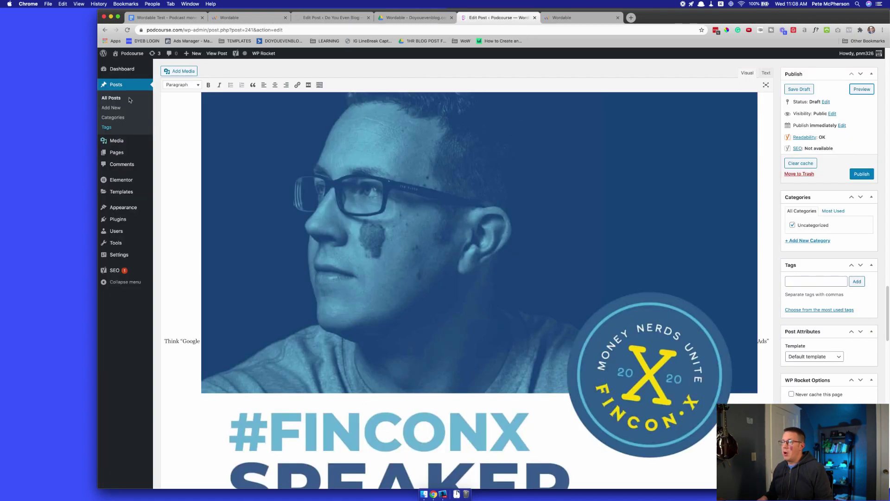
left_click(116, 107)
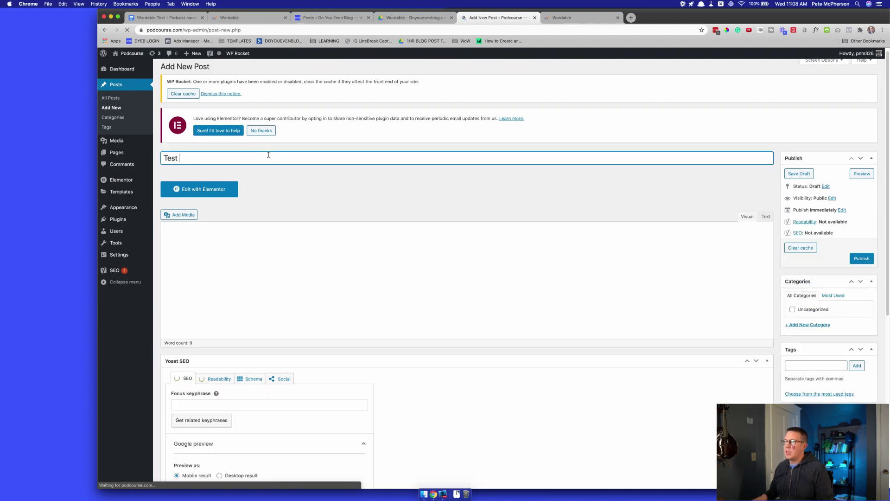
type("post")
Start a new post on Do You Even Blog, then go back to the Google Doc
left_click(351, 18)
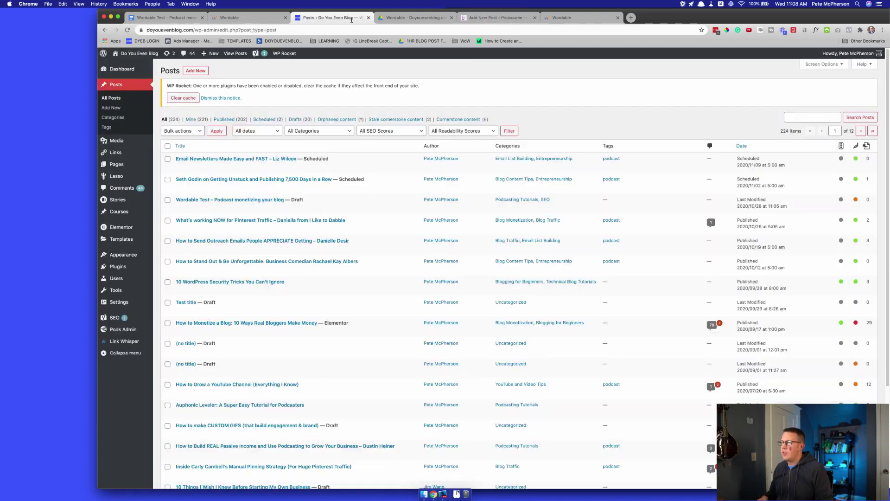
left_click(192, 72)
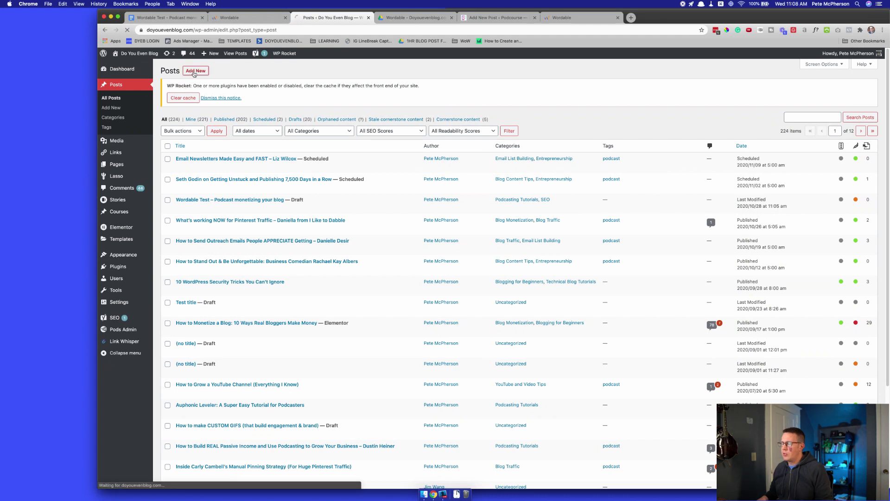
left_click(165, 17)
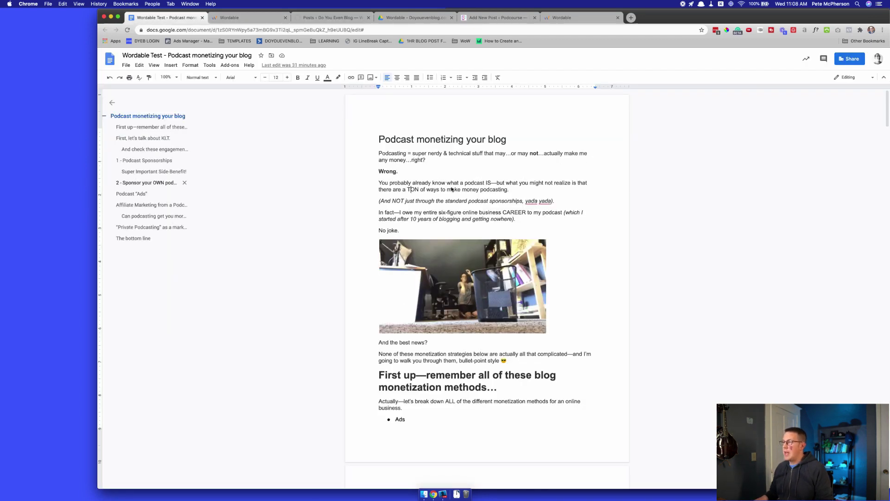
Select the entire Google Doc post, then switch to the blank Do You Even Blog post
key("super+a")
scroll(453, 184, "down", 3)
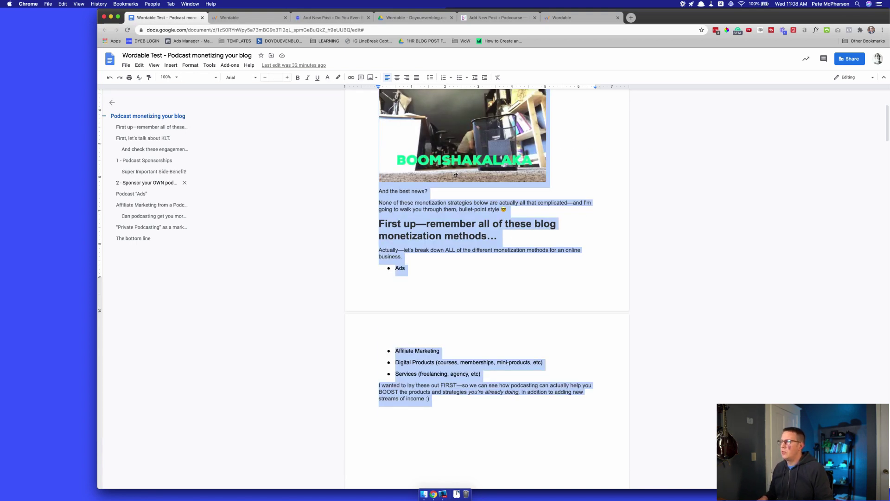
left_click(322, 18)
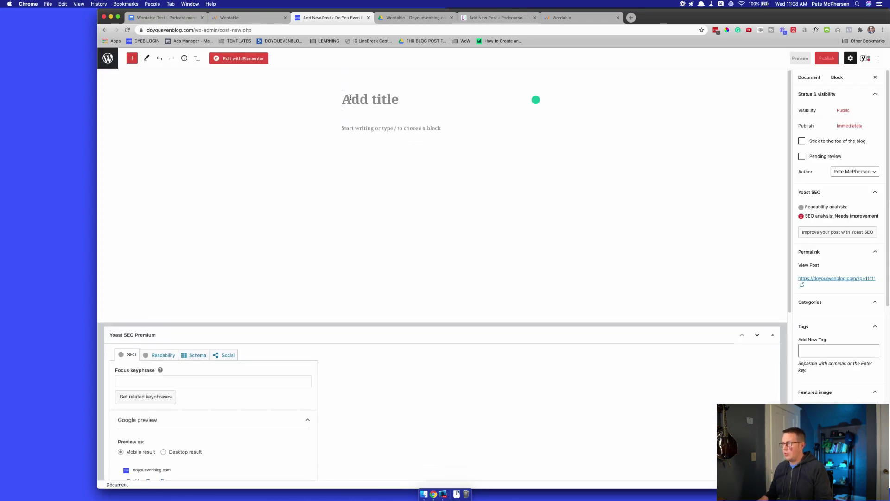
Title the post 'Test' and paste the copied Google Doc content into the body
left_click(354, 97)
type("Test")
left_click(363, 133)
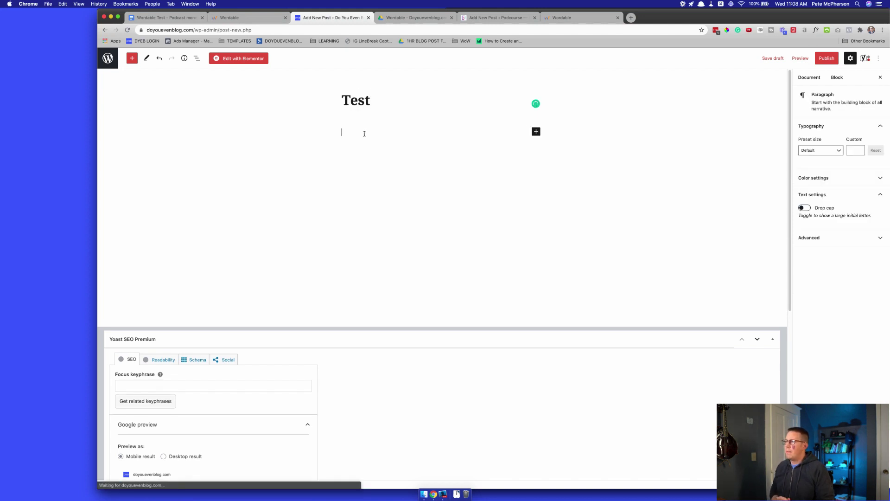
key("super+v")
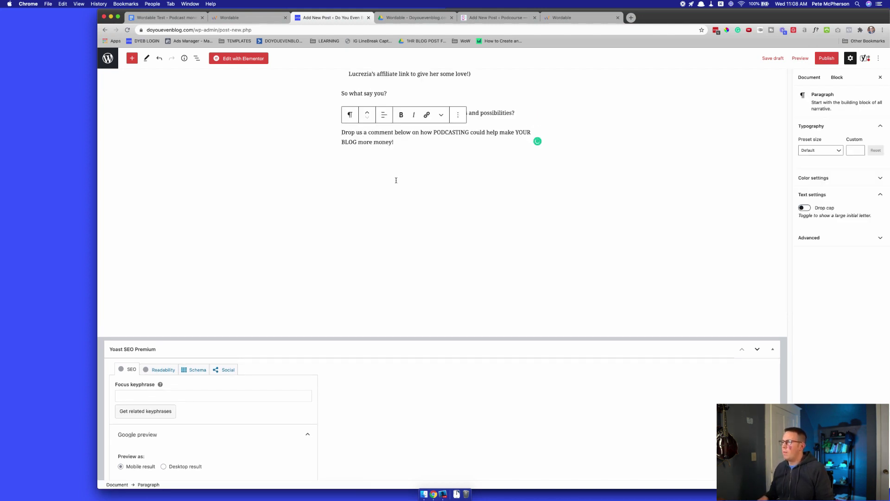
Review the pasted blocks, checking 'The bottom line' heading and the FinCon speaker image
scroll(379, 210, "up", 6)
scroll(384, 206, "up", 3)
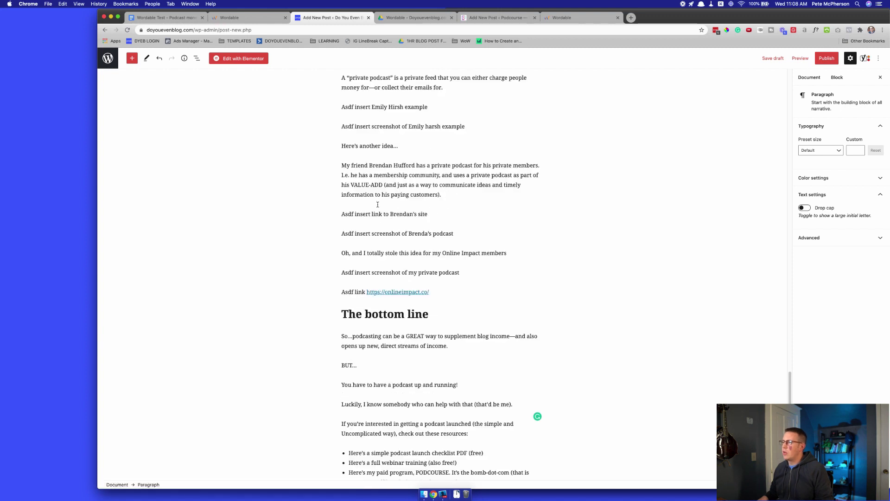
left_click(397, 314)
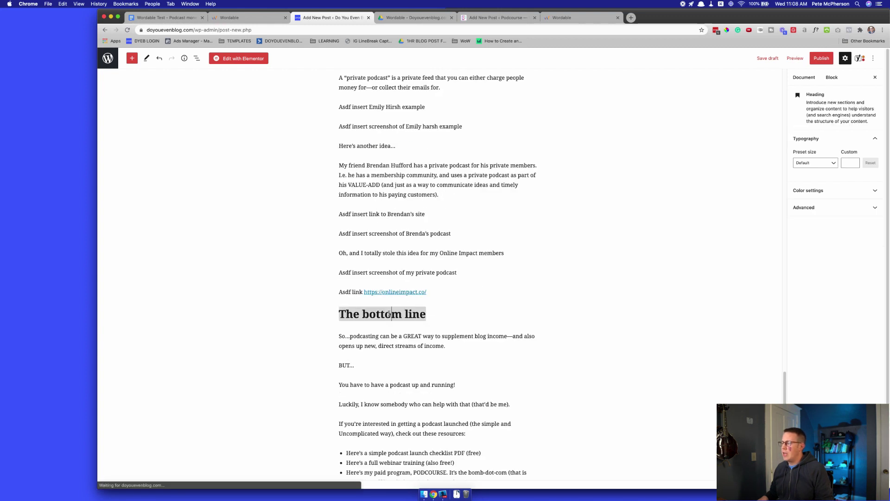
scroll(398, 238, "up", 7)
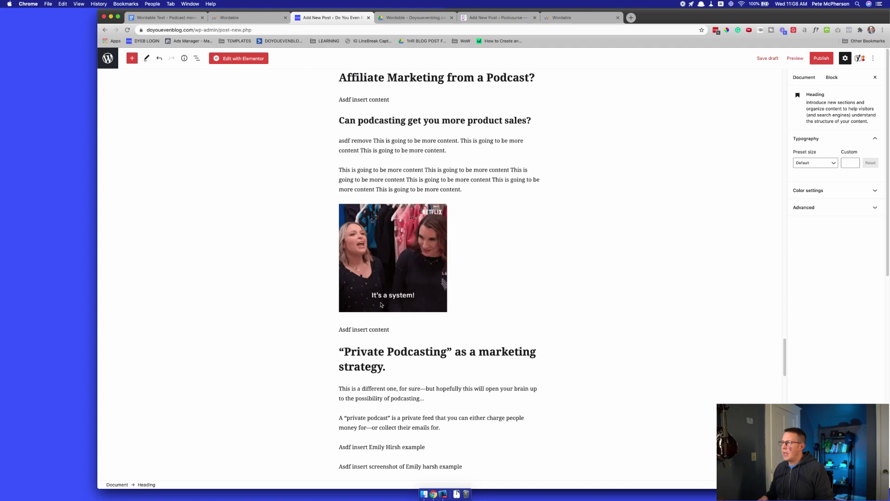
scroll(405, 251, "up", 9)
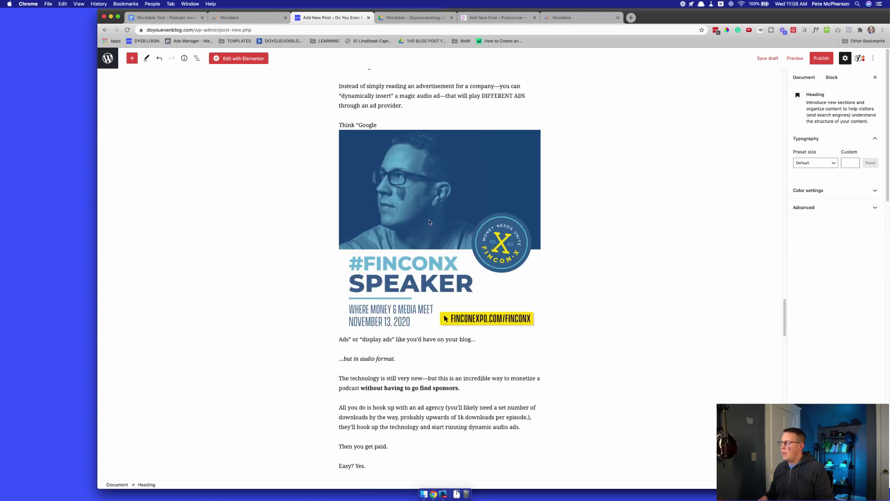
left_click(429, 220)
scroll(394, 255, "up", 10)
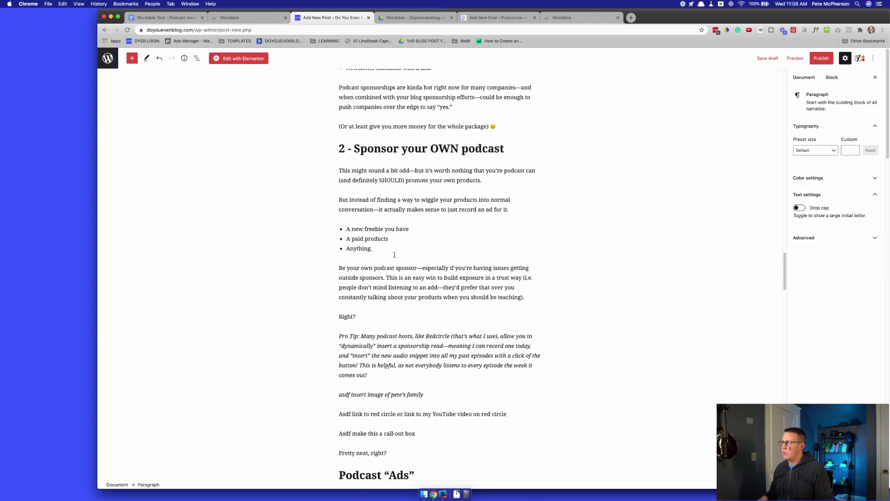
scroll(395, 254, "up", 17)
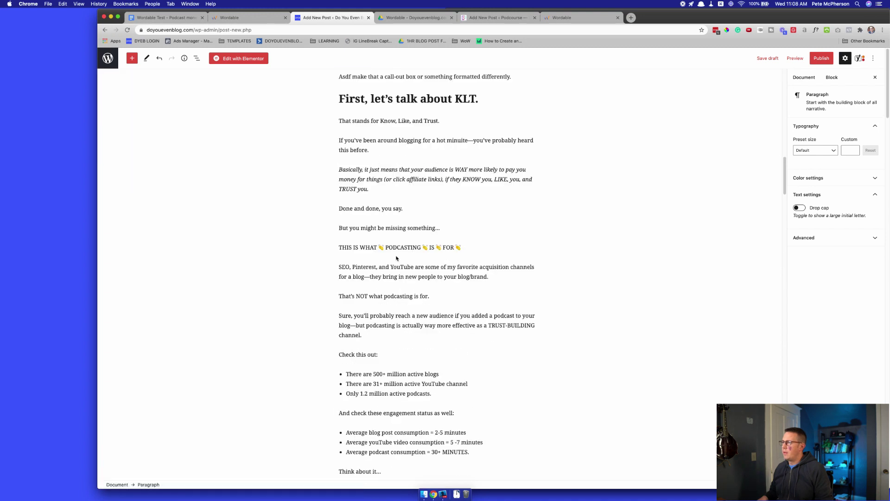
scroll(396, 258, "up", 15)
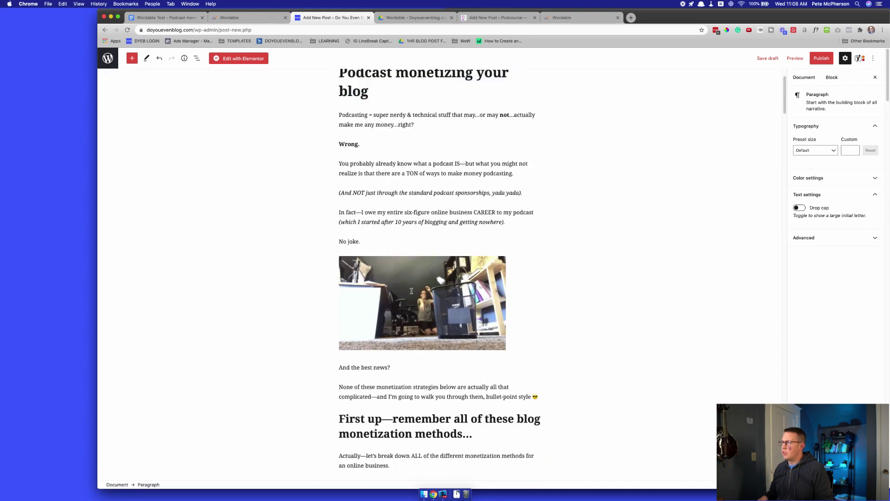
scroll(411, 291, "up", 3)
Hide the settings sidebar and switch the editor to Code editor view
left_click(362, 155)
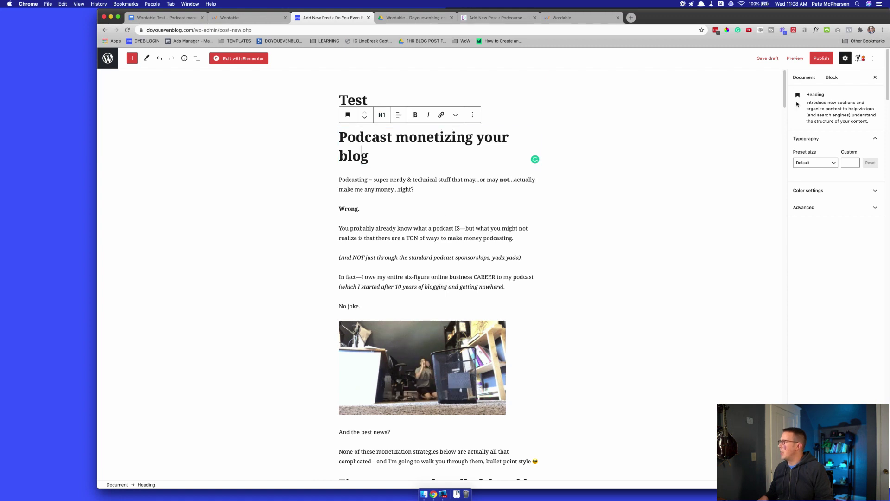
left_click(845, 59)
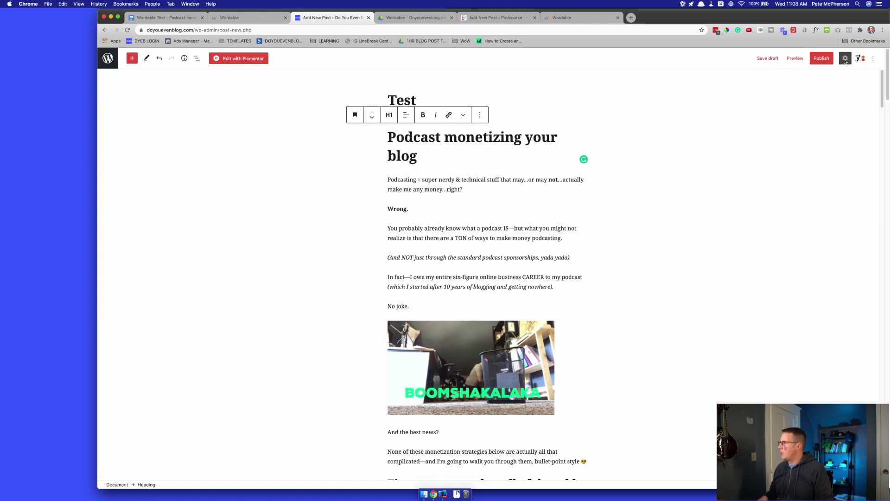
left_click(873, 58)
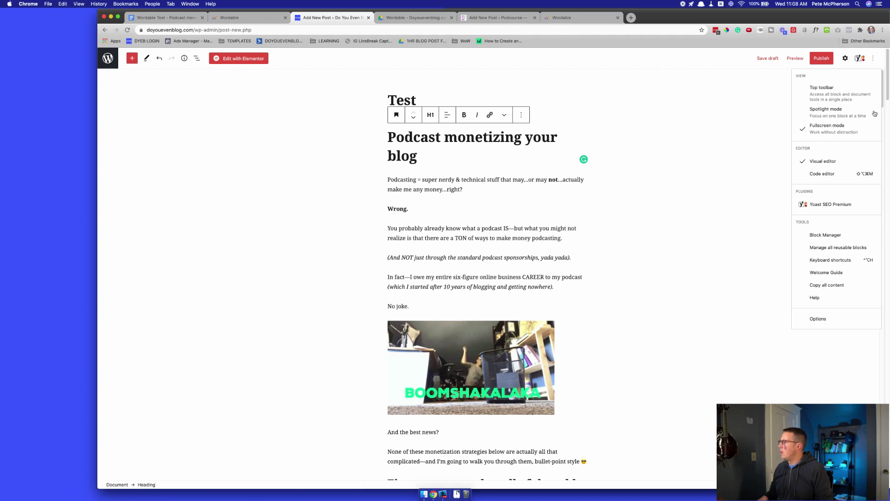
left_click(827, 176)
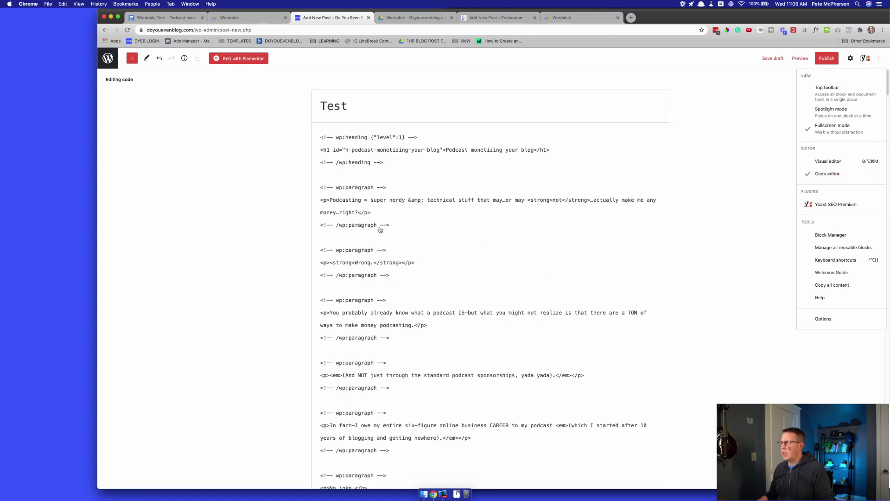
Inspect the block markup and image source URLs, then save the post as a draft
scroll(380, 229, "down", 1)
scroll(371, 272, "down", 5)
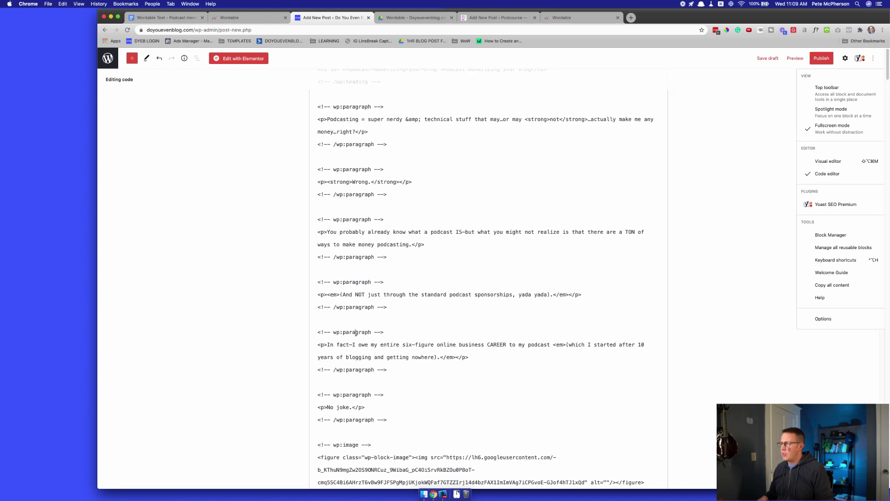
left_click(335, 376)
scroll(348, 360, "down", 8)
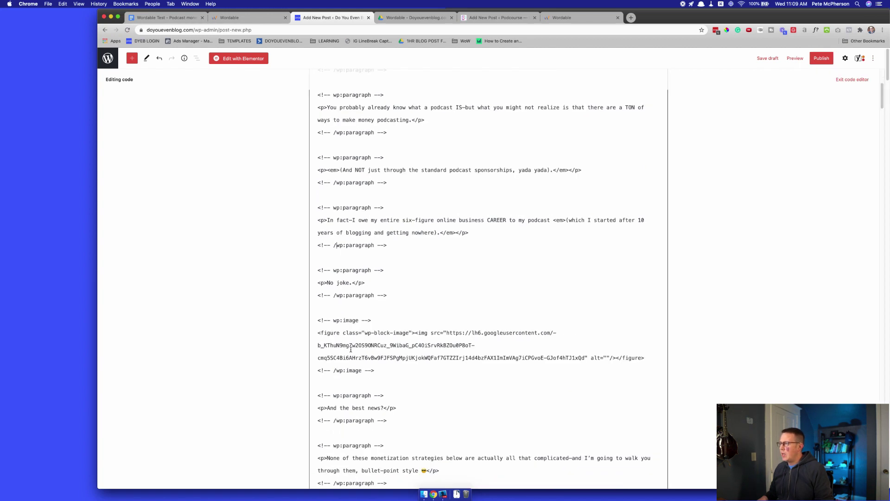
scroll(352, 345, "down", 1)
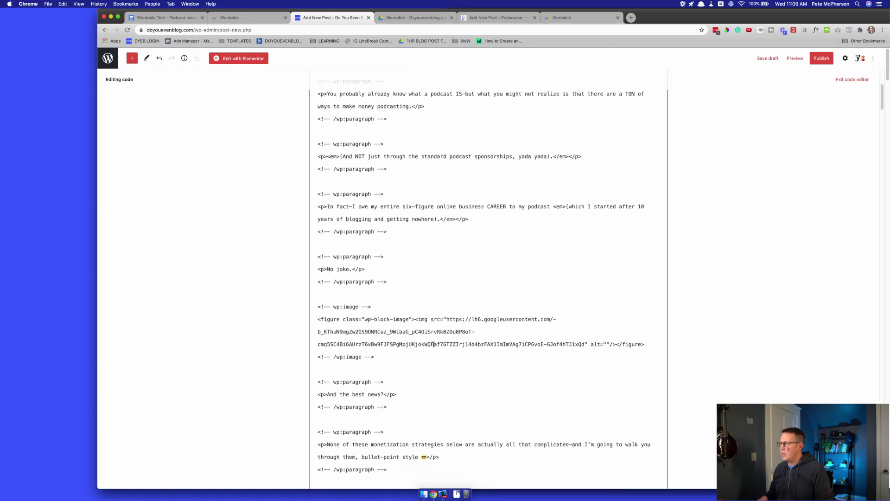
left_click_drag(446, 319, 587, 347)
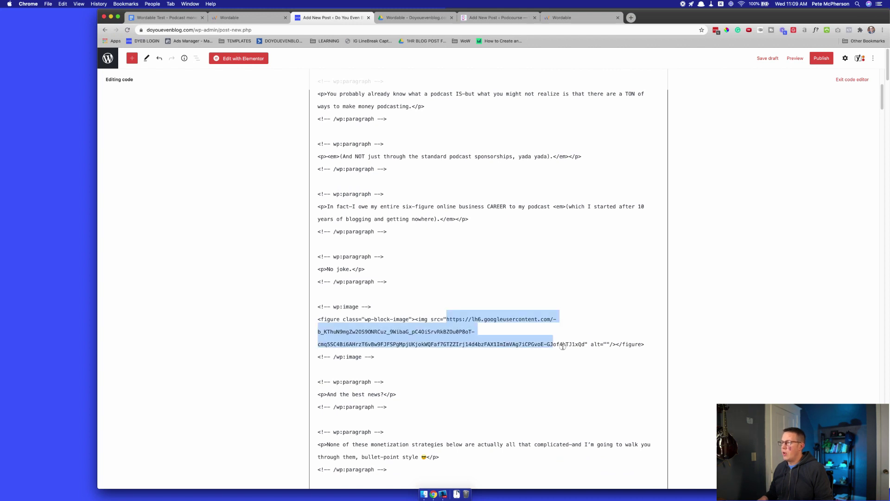
left_click(506, 337)
scroll(426, 335, "down", 20)
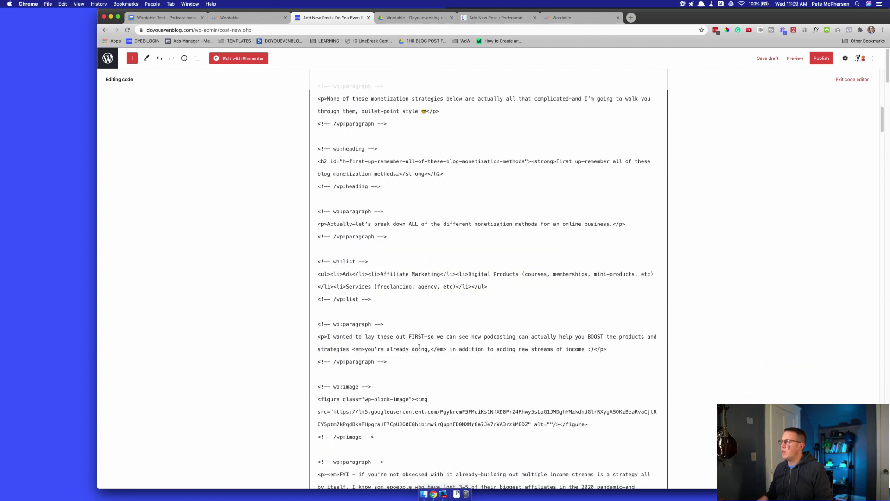
double_click(394, 216)
left_click(394, 216)
scroll(391, 276, "down", 20)
scroll(392, 277, "down", 19)
scroll(390, 279, "down", 20)
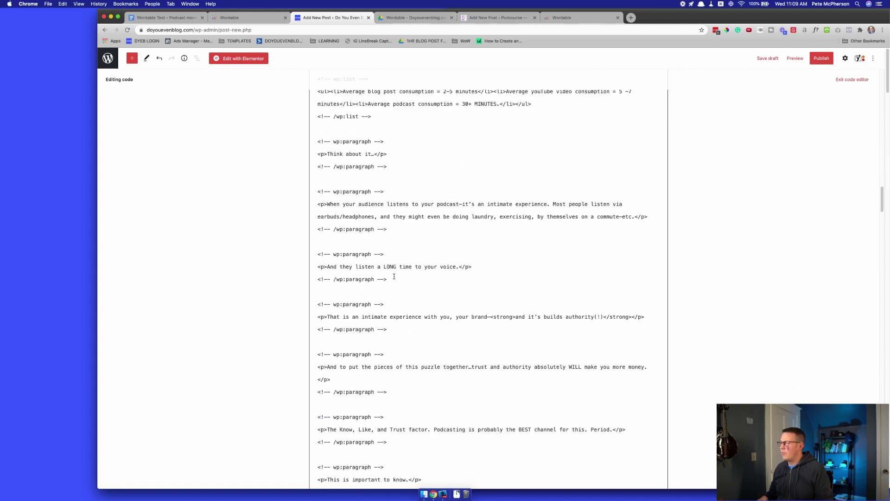
scroll(389, 276, "down", 20)
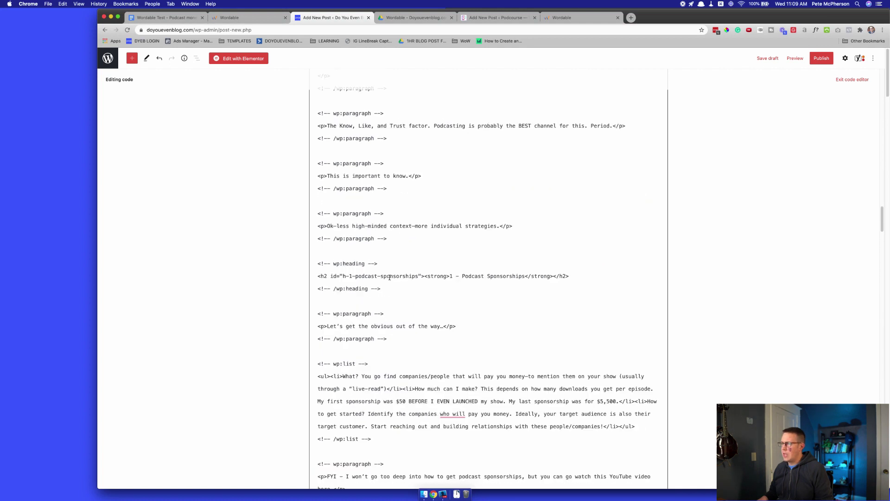
scroll(419, 372, "down", 20)
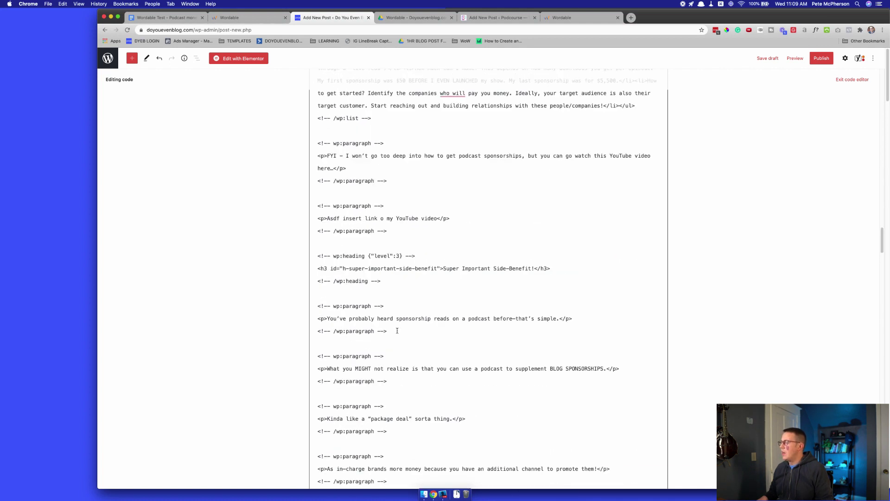
scroll(665, 177, "up", 20)
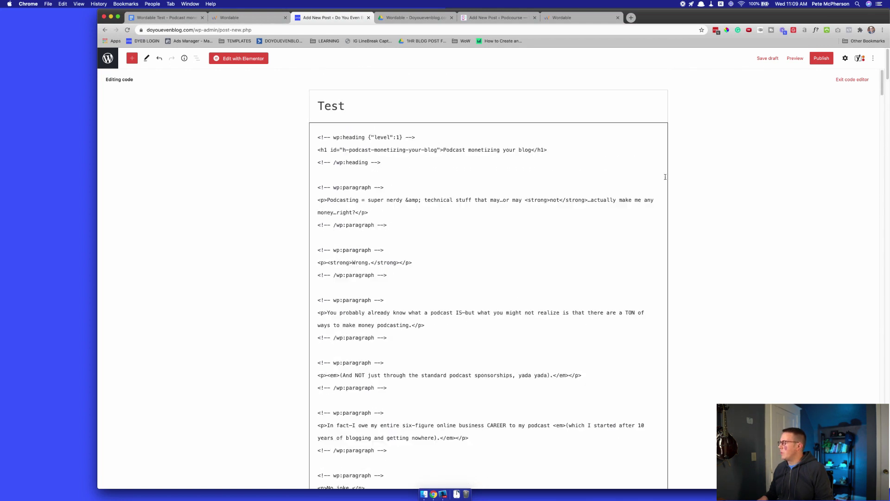
left_click(777, 58)
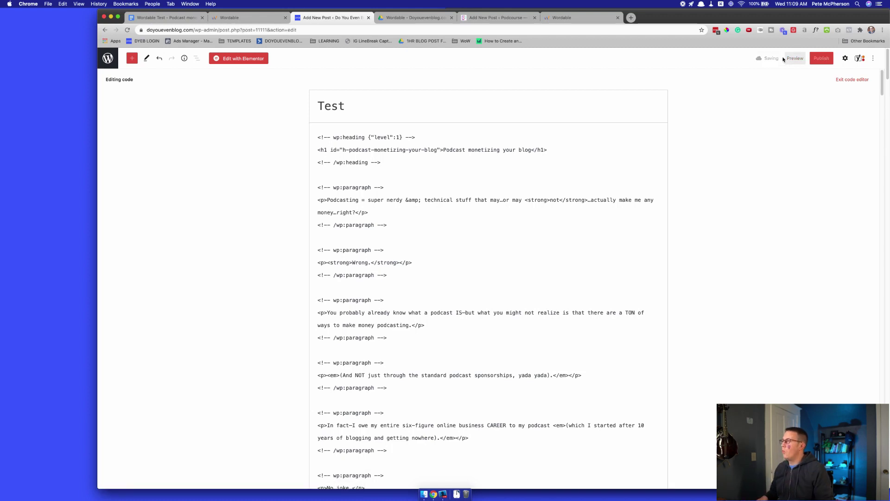
Paste the blog post into the Podcourse 'Test post' Visual editor body and scroll through the result
left_click(503, 18)
left_click(227, 259)
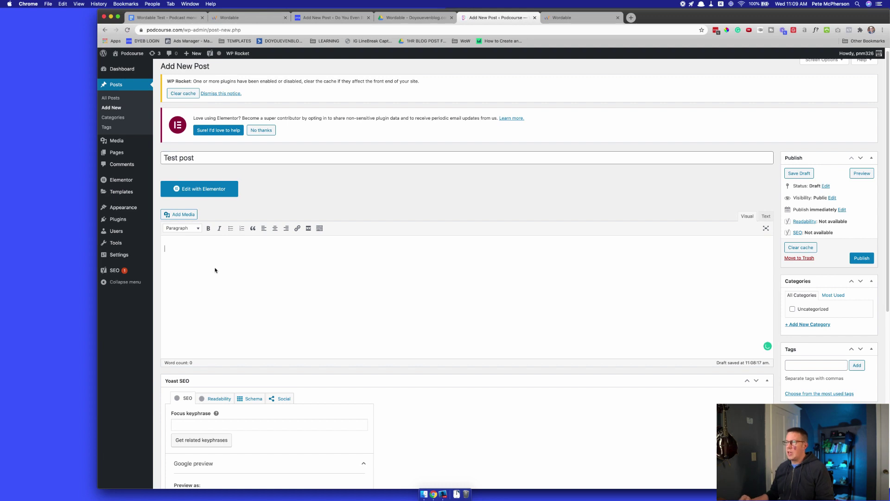
key("super+v")
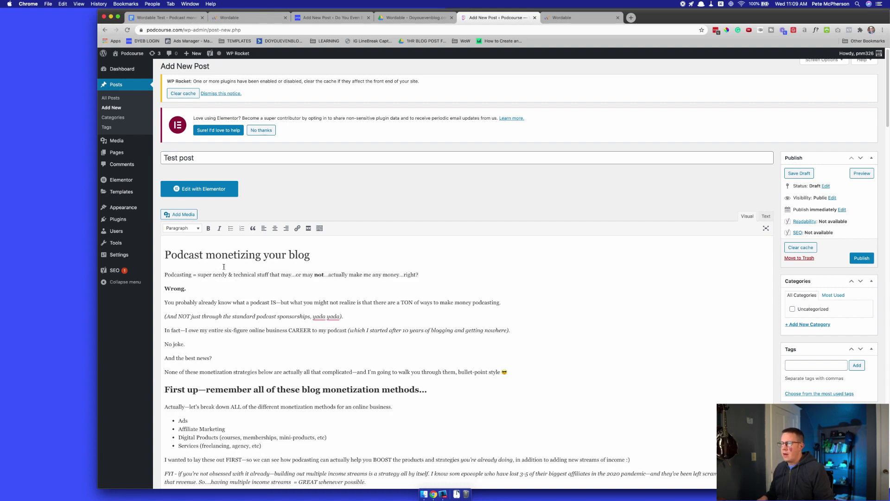
scroll(226, 392, "down", 10)
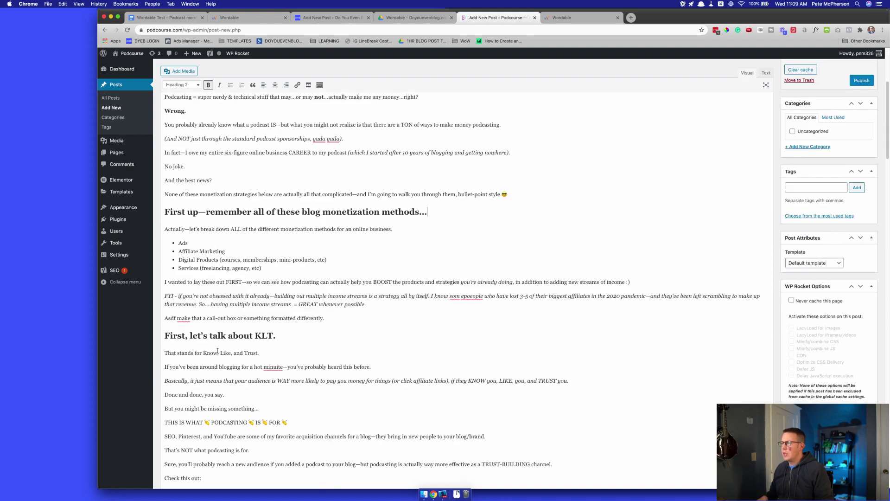
scroll(249, 309, "down", 8)
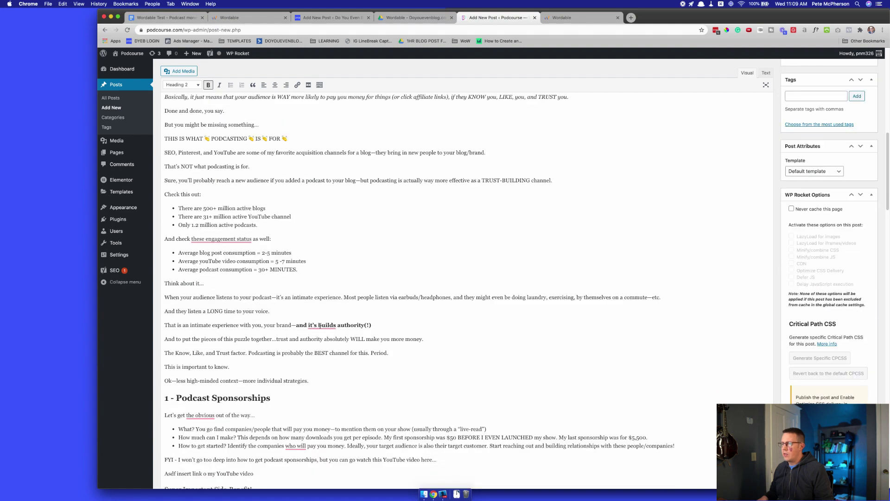
scroll(306, 332, "up", 6)
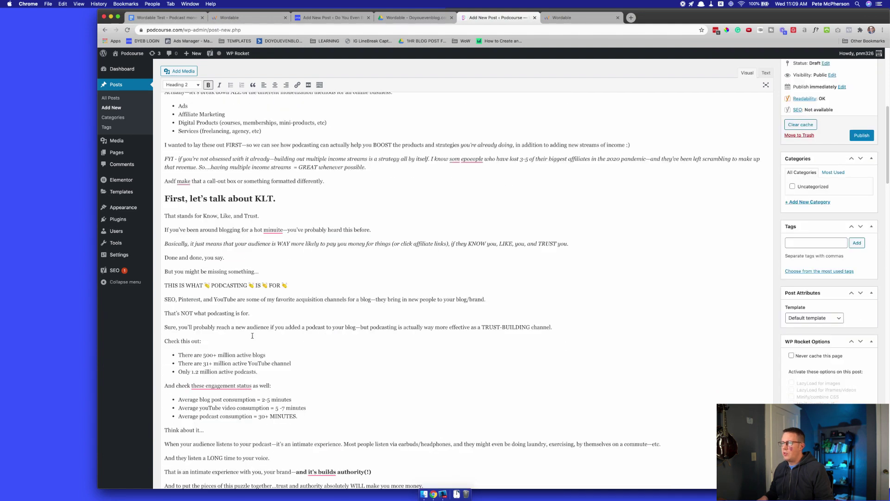
scroll(252, 335, "up", 12)
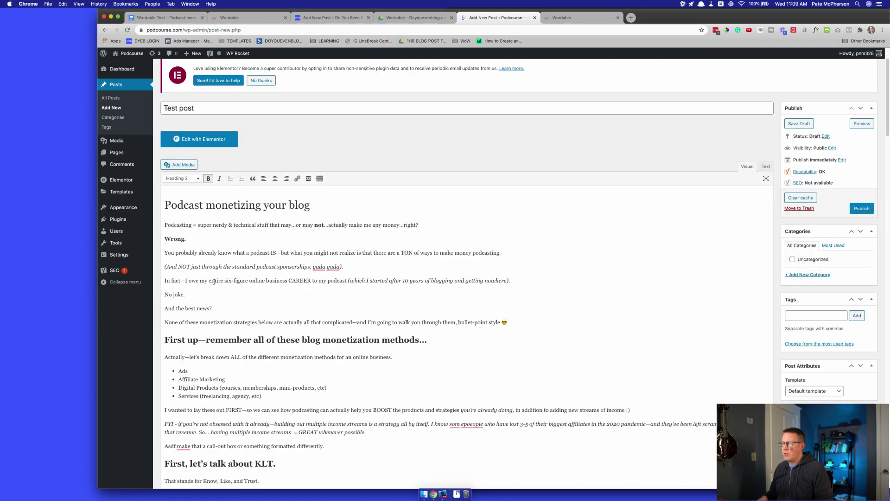
scroll(214, 282, "down", 20)
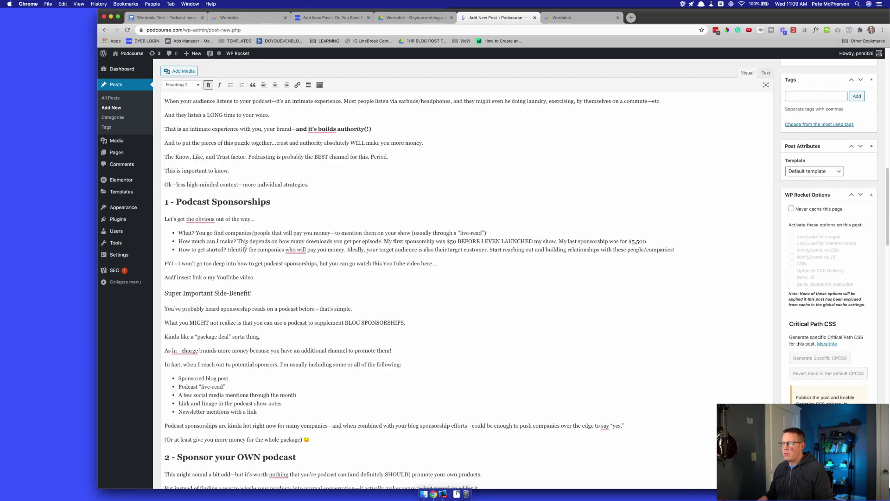
scroll(246, 246, "down", 20)
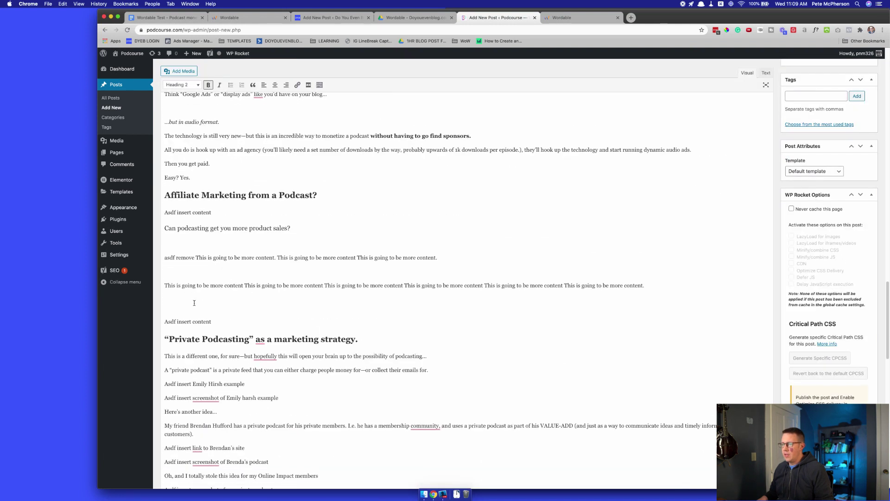
scroll(194, 302, "down", 10)
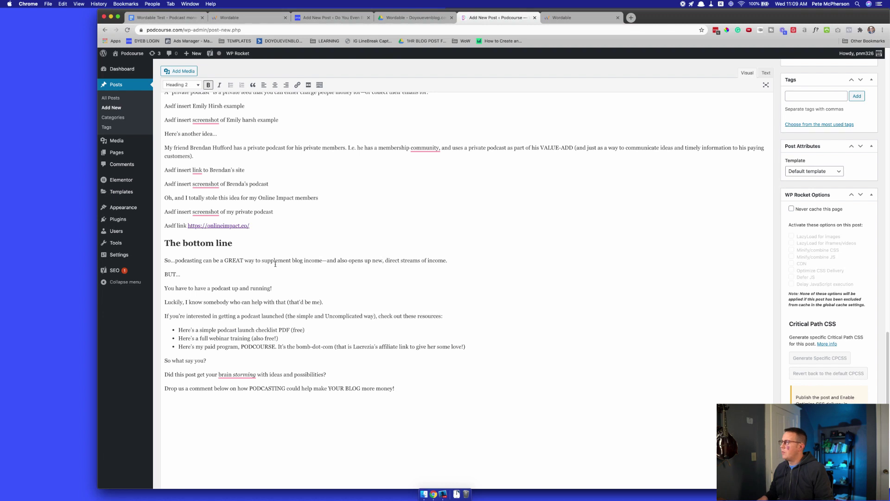
scroll(276, 264, "up", 15)
scroll(250, 278, "down", 20)
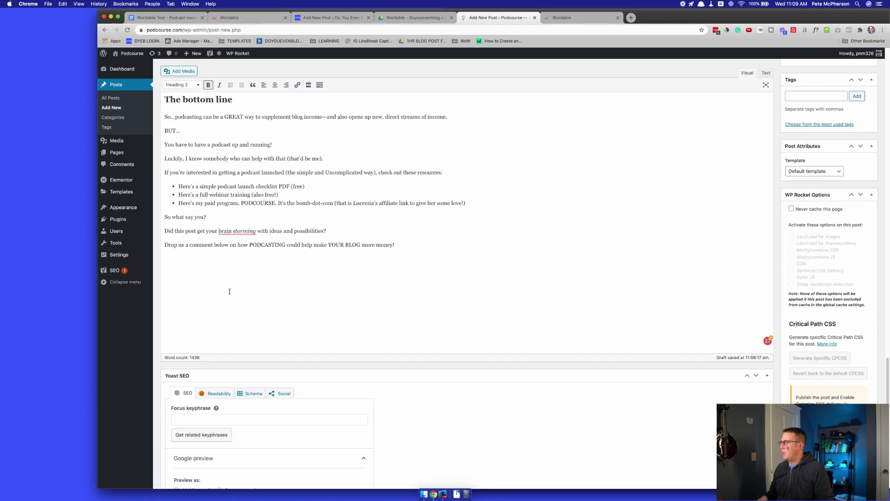
scroll(254, 311, "up", 20)
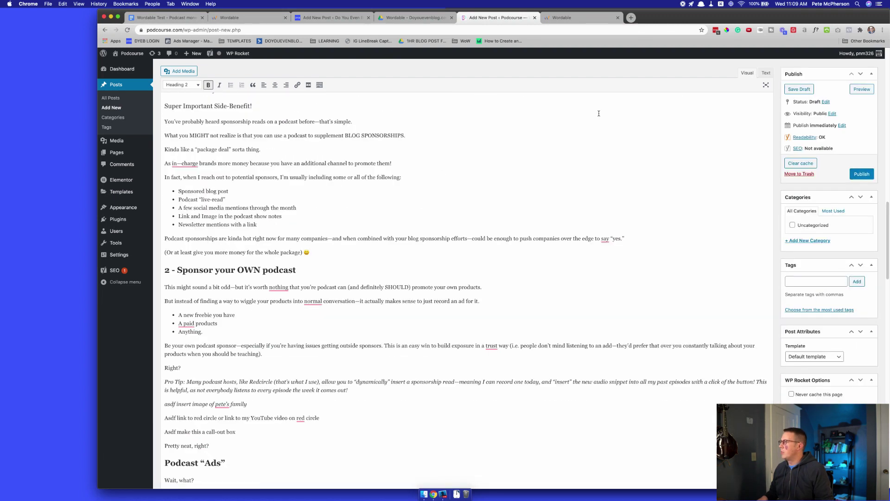
Switch the Test post to raw HTML (Text view) and select the Ads list item line
left_click(766, 73)
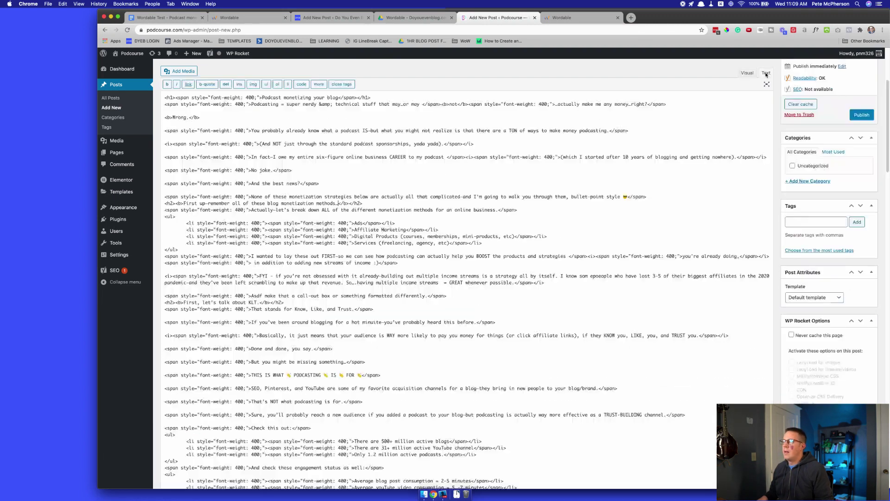
triple_click(223, 225)
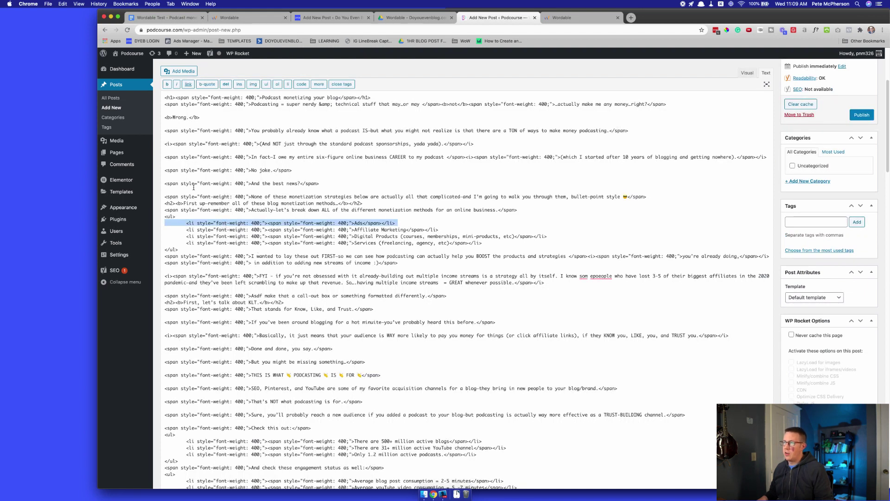
scroll(238, 242, "down", 5)
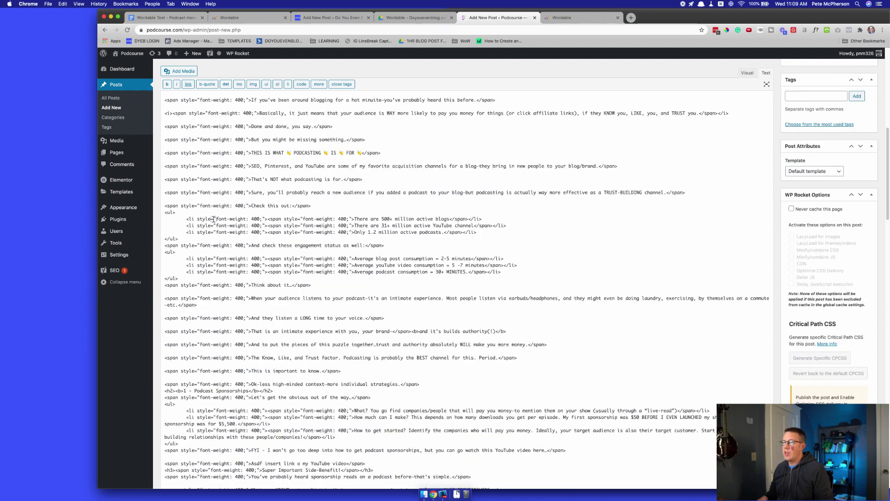
Inspect the font-weight: 400 span markup around the list items and paragraphs further down
left_click_drag(188, 219, 345, 220)
left_click(217, 209)
scroll(188, 202, "down", 2)
scroll(211, 289, "down", 5)
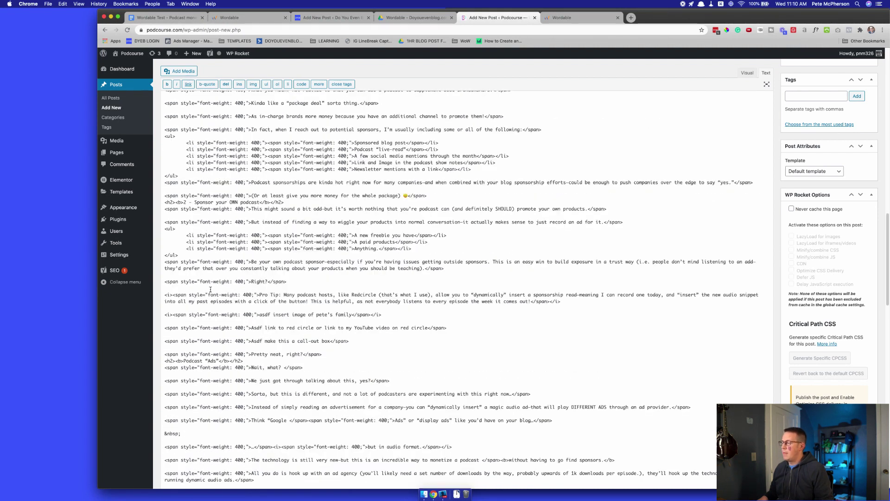
scroll(210, 290, "down", 10)
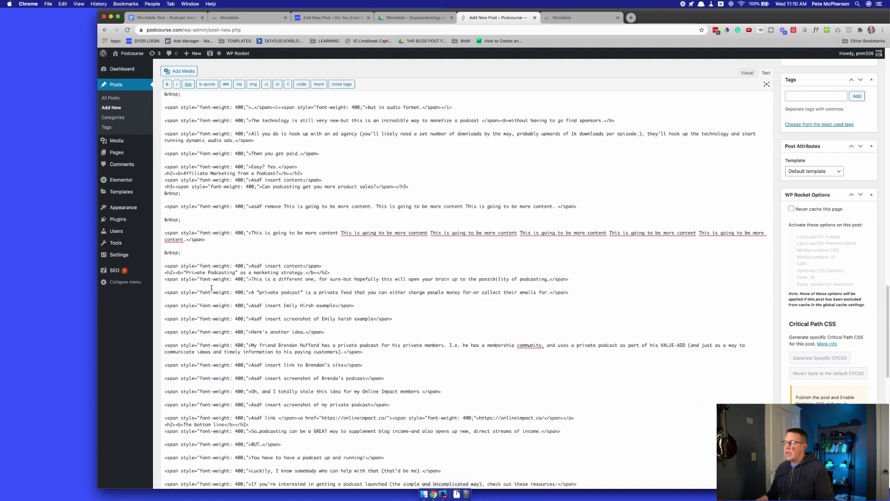
scroll(715, 143, "up", 15)
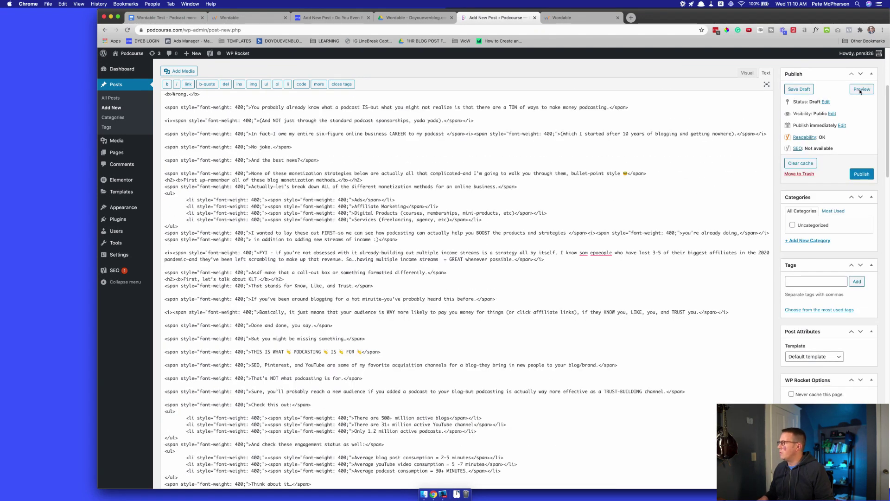
Save Test post as a draft and preview the block-editor post in a new tab
left_click(789, 90)
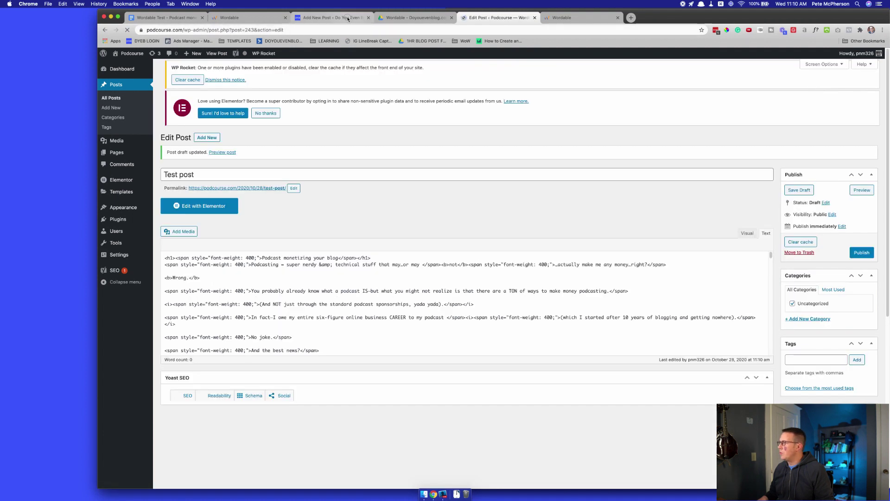
left_click(348, 18)
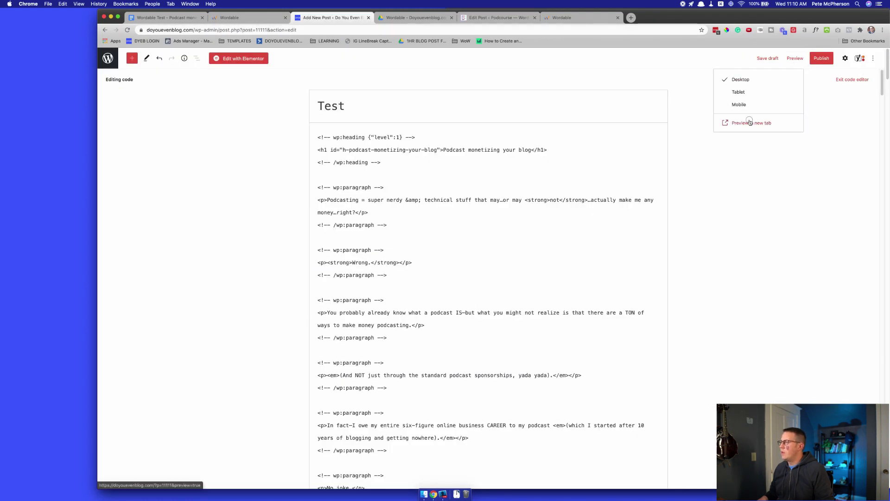
left_click(750, 122)
Preview the Classic-editor Test post, showing the Affiliate Marketing and Private Podcasting sections
left_click(594, 19)
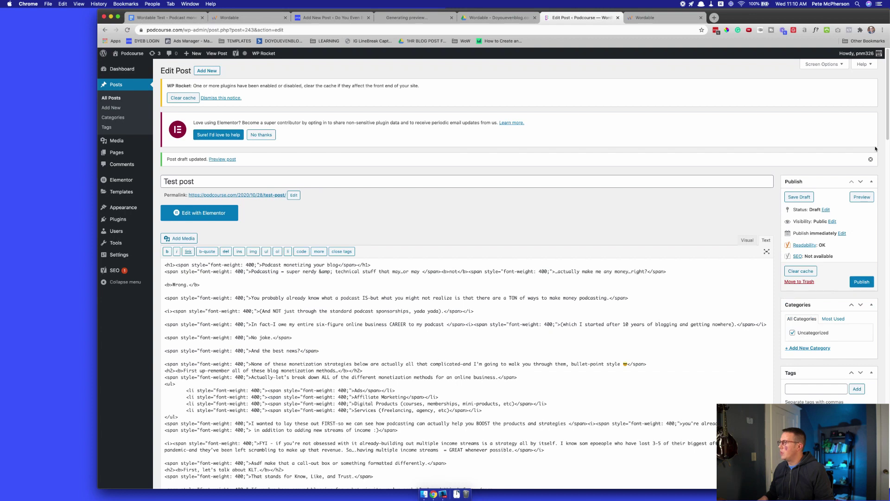
left_click(862, 197)
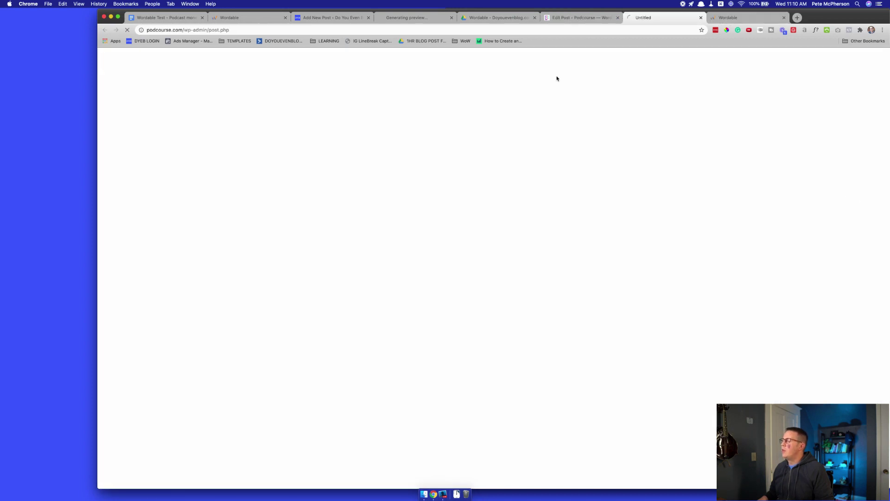
scroll(384, 283, "down", 15)
scroll(384, 284, "down", 20)
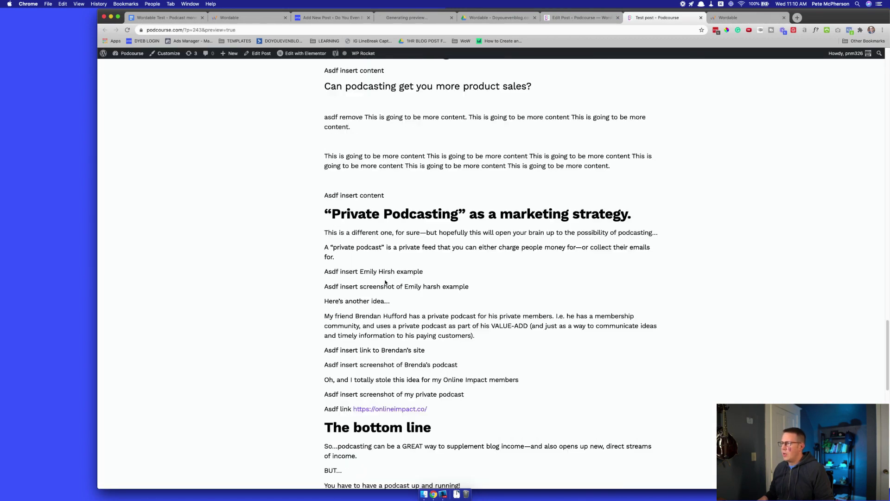
scroll(385, 281, "down", 5)
scroll(385, 281, "up", 8)
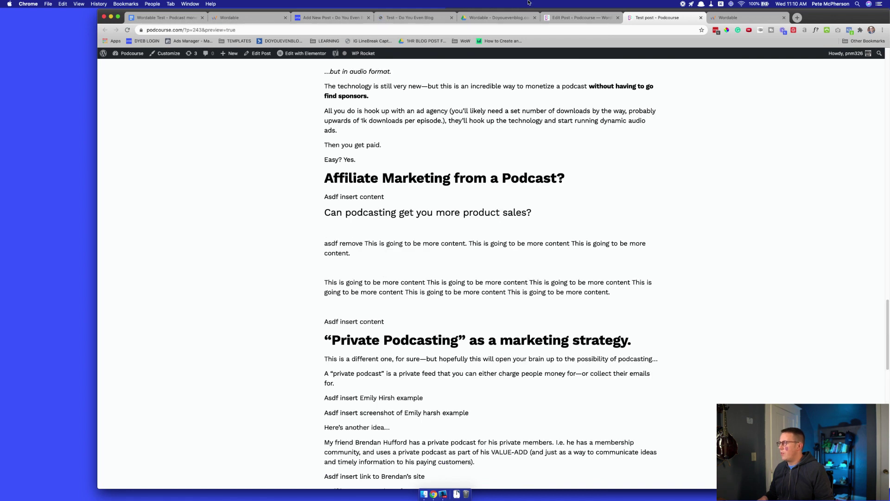
Review the 'Test – Do You Even Blog' preview, including its Table of Contents and FinCon banner
scroll(443, 105, "up", 4)
left_click(421, 21)
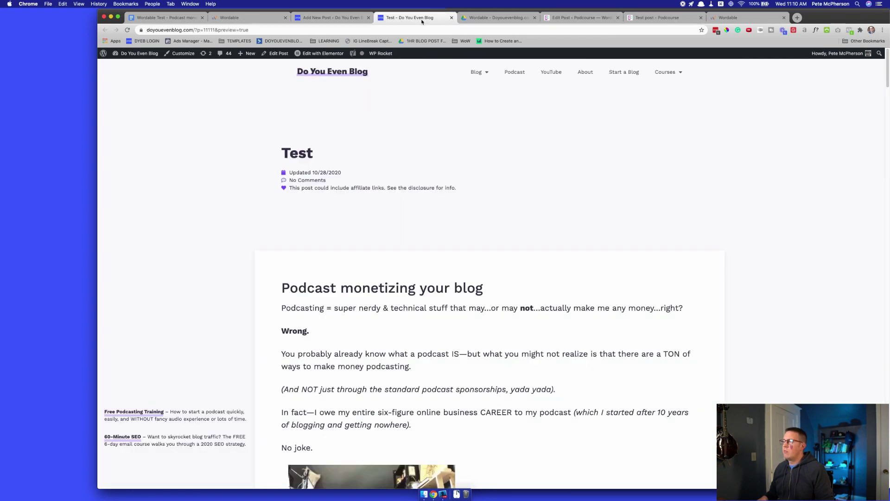
scroll(402, 229, "down", 3)
scroll(355, 228, "down", 4)
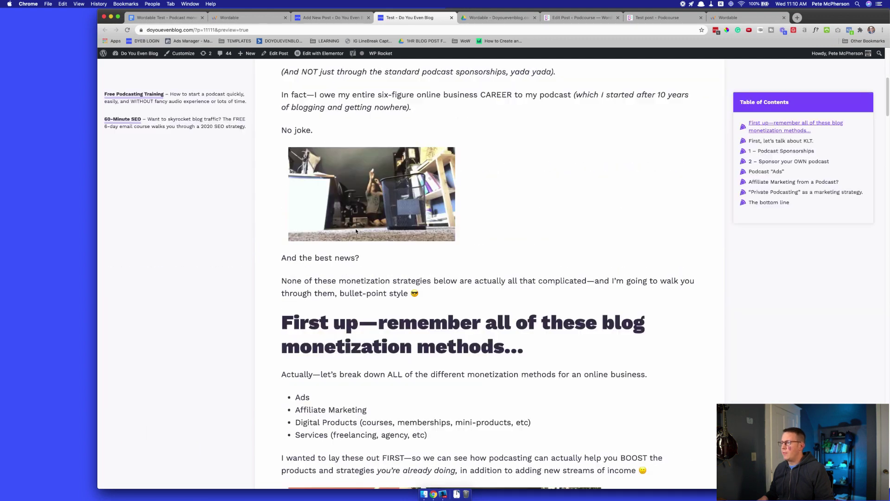
scroll(357, 229, "down", 12)
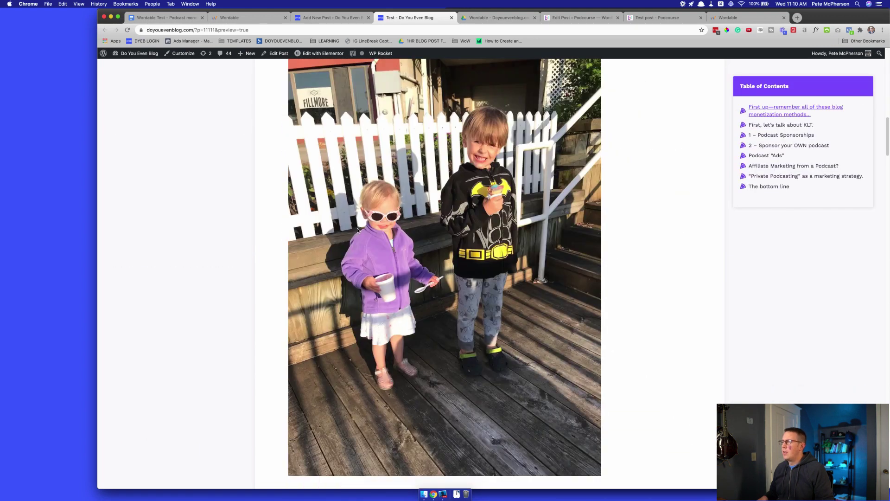
scroll(357, 230, "down", 5)
scroll(357, 229, "down", 13)
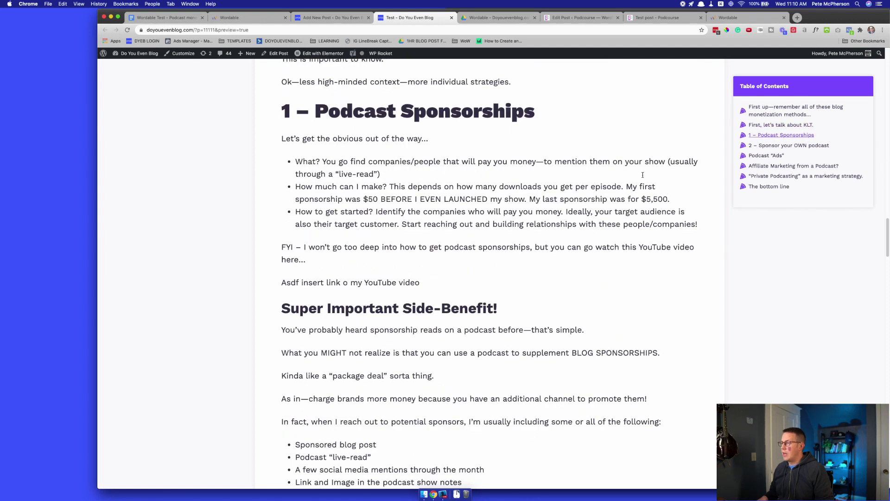
scroll(385, 282, "down", 15)
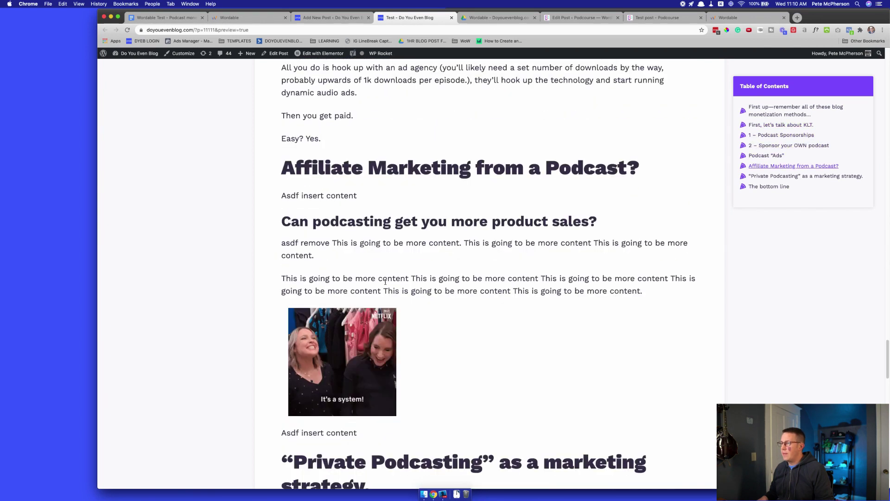
scroll(385, 281, "down", 2)
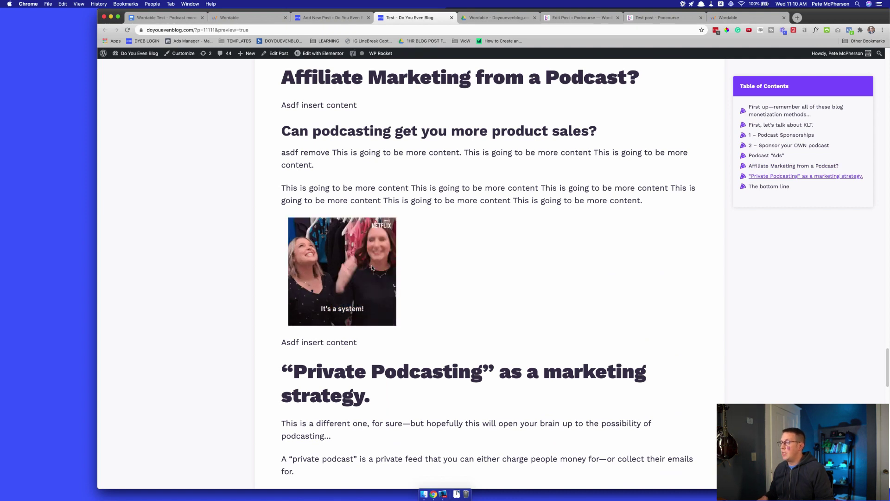
scroll(371, 267, "down", 4)
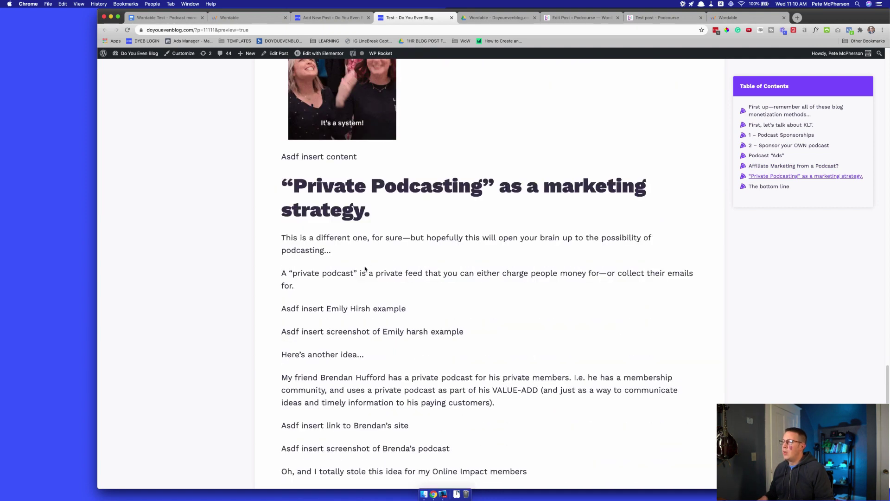
scroll(366, 269, "down", 4)
scroll(365, 266, "up", 12)
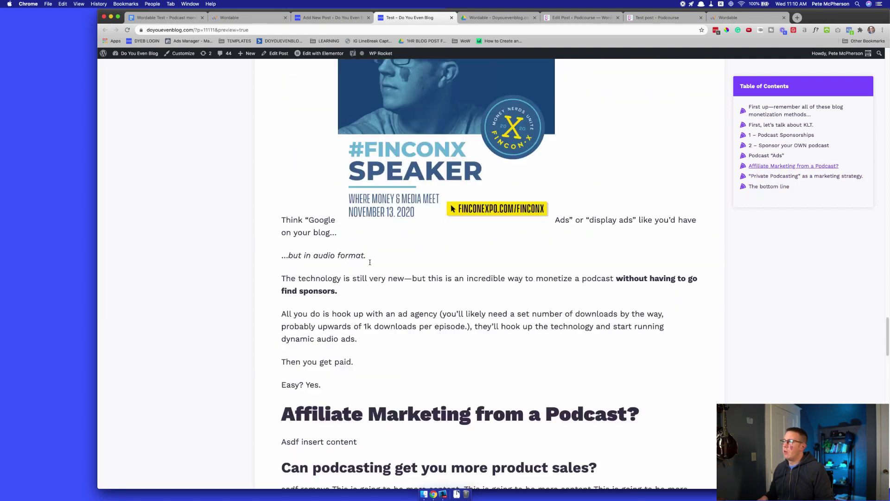